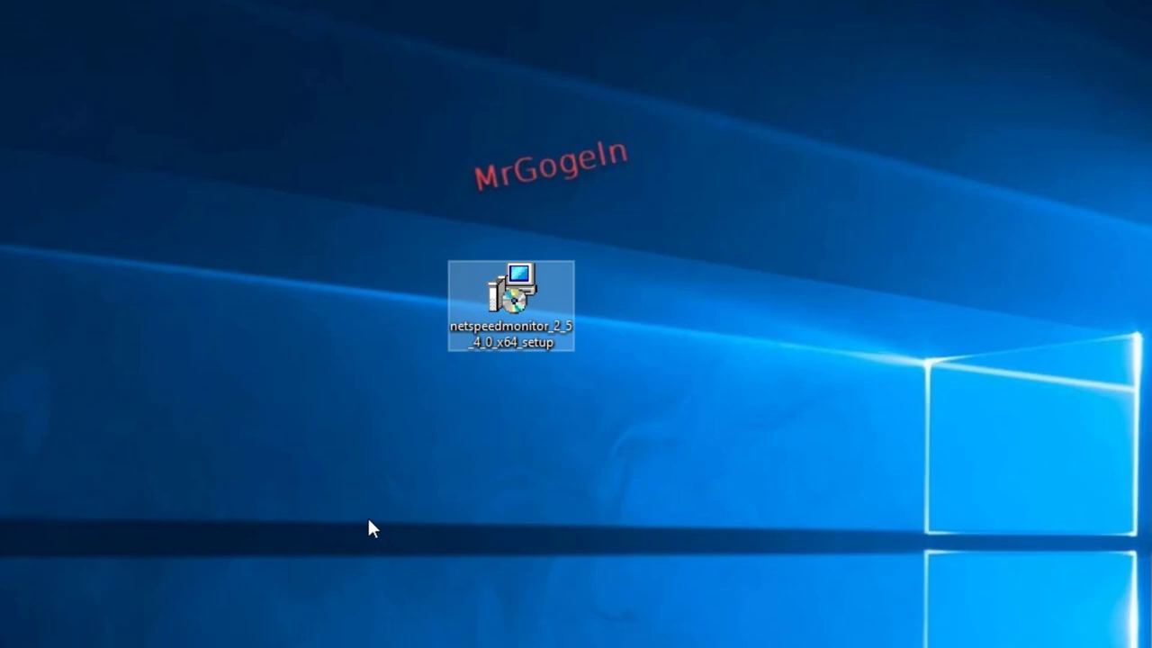
# Try to run the netspeedmonitor_2_5_4_0_x64_setup installer from the desktop, and exit the setup wizard
pyautogui.moveTo(354, 203); pyautogui.dragTo(661, 373)
pyautogui.doubleClick(538, 311)
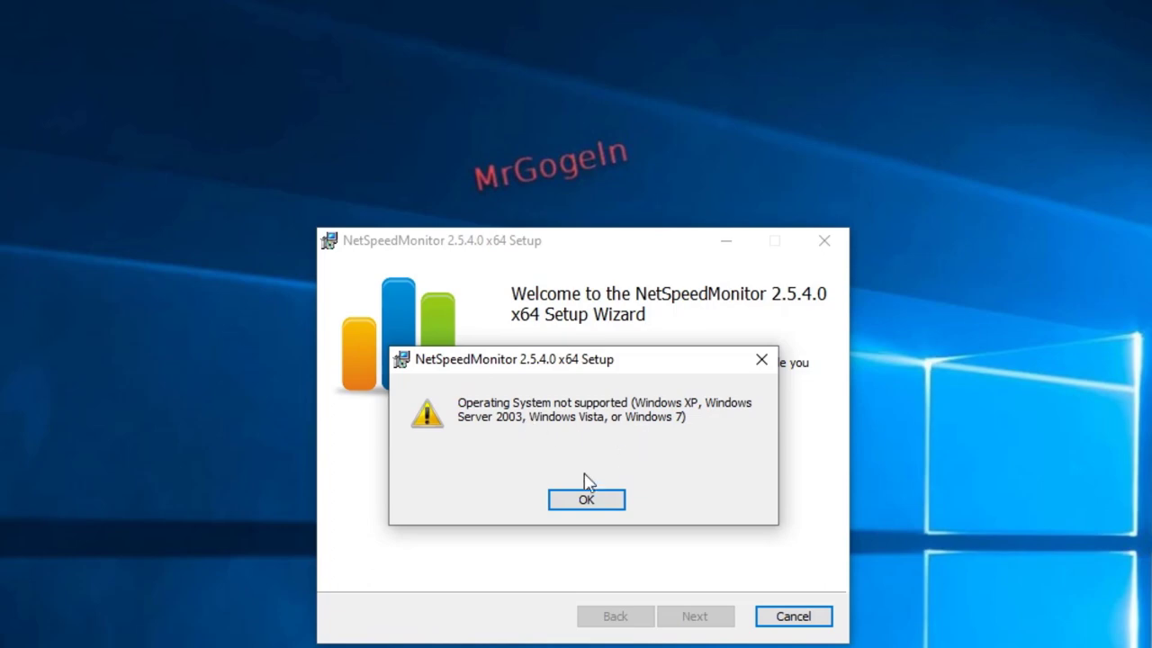
pyautogui.click(587, 501)
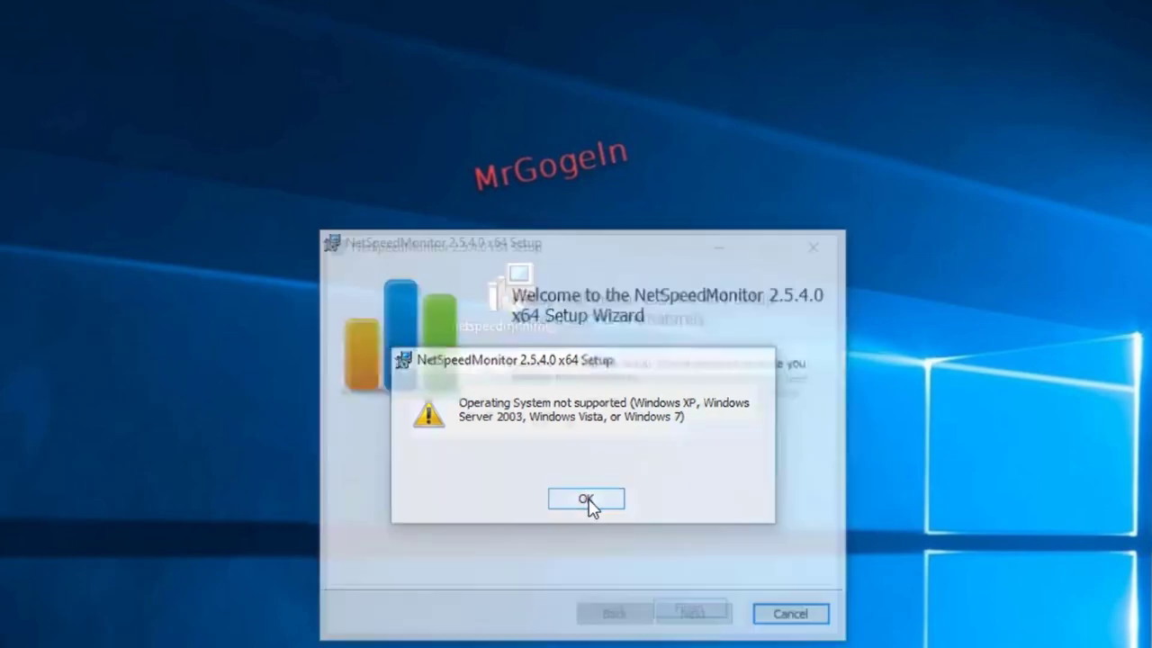
pyautogui.click(695, 618)
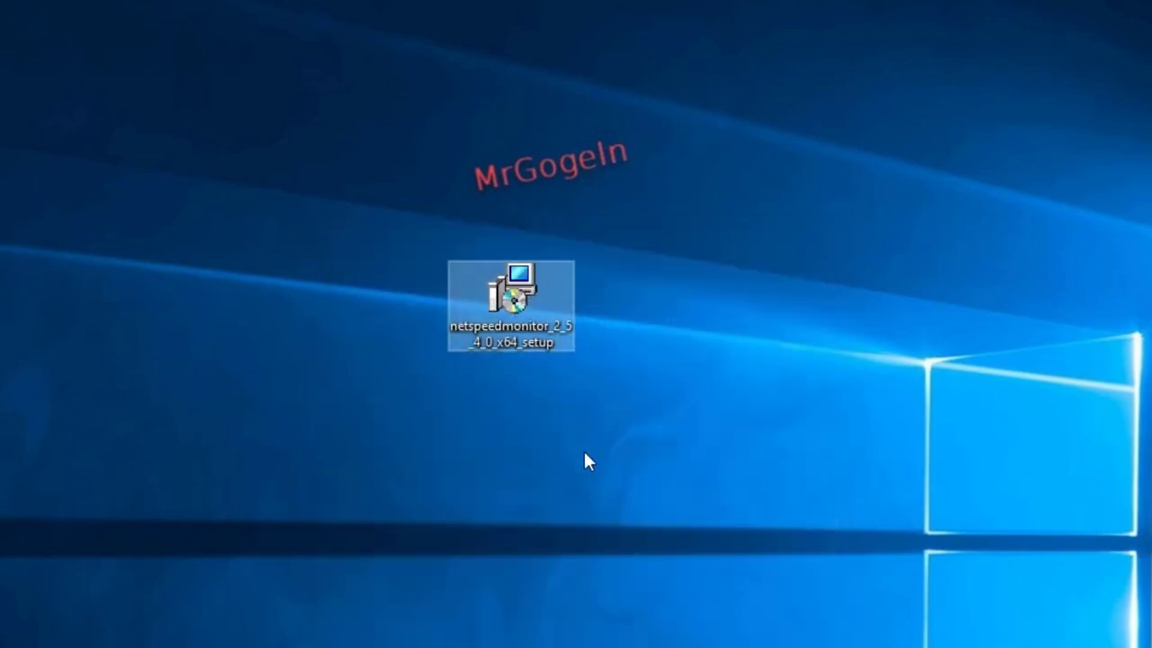
# Set the netspeedmonitor_2_5_4_0_x64_setup file to run in compatibility mode for "Vorherige Windows-Version" and apply the change
pyautogui.rightClick(491, 296)
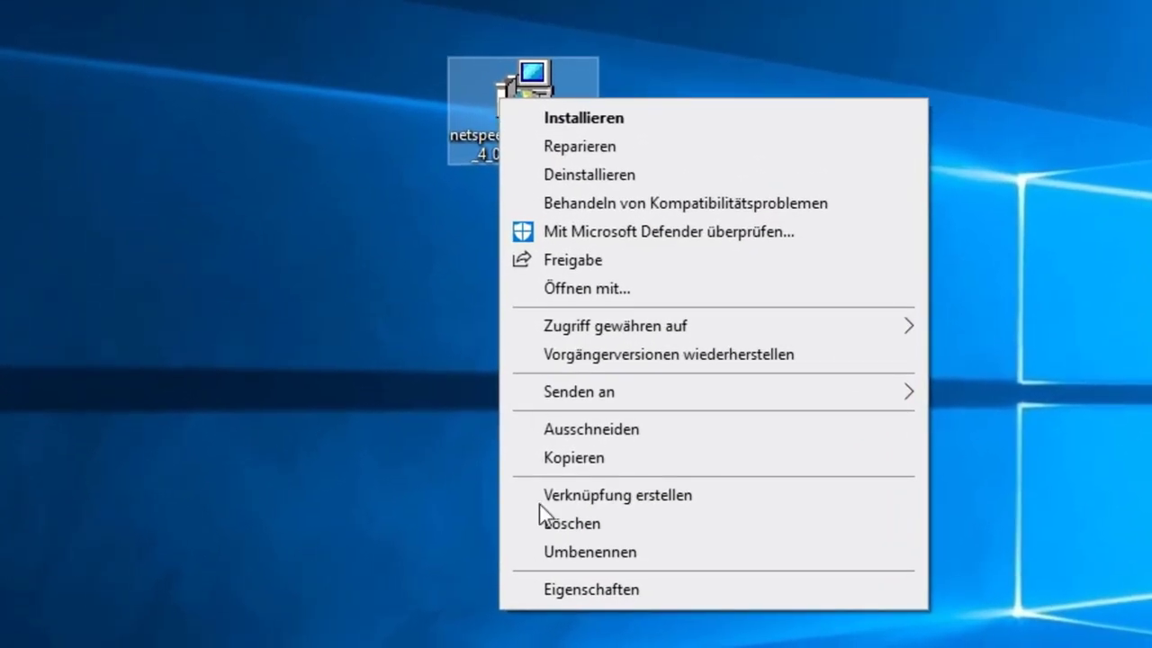
pyautogui.click(564, 590)
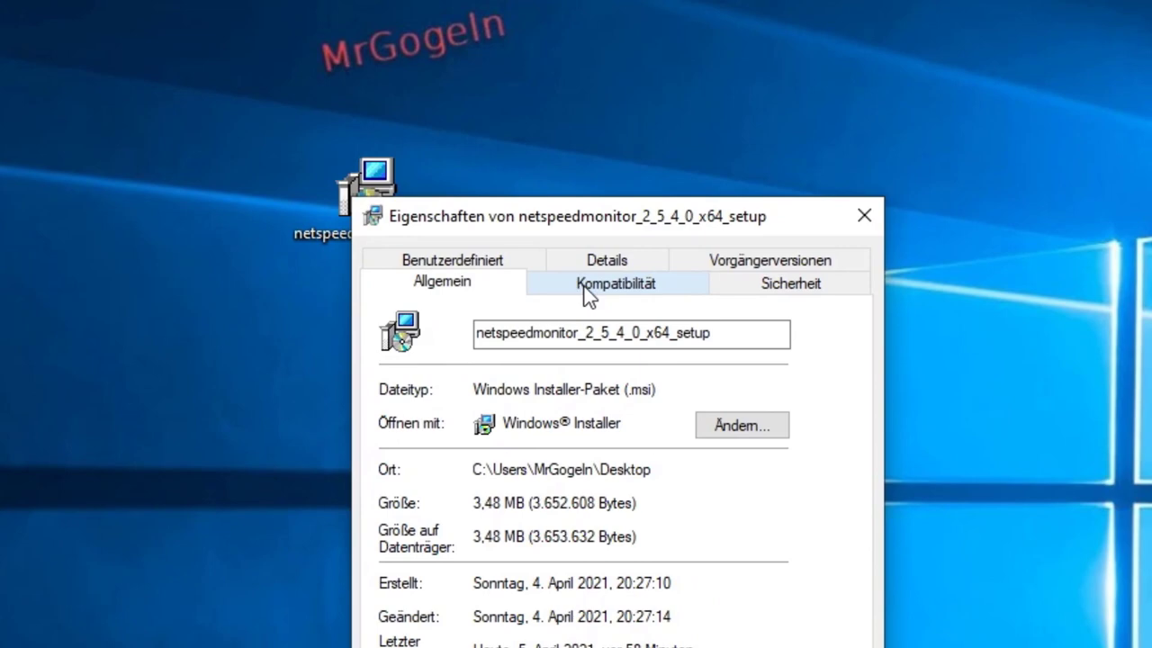
pyautogui.click(641, 285)
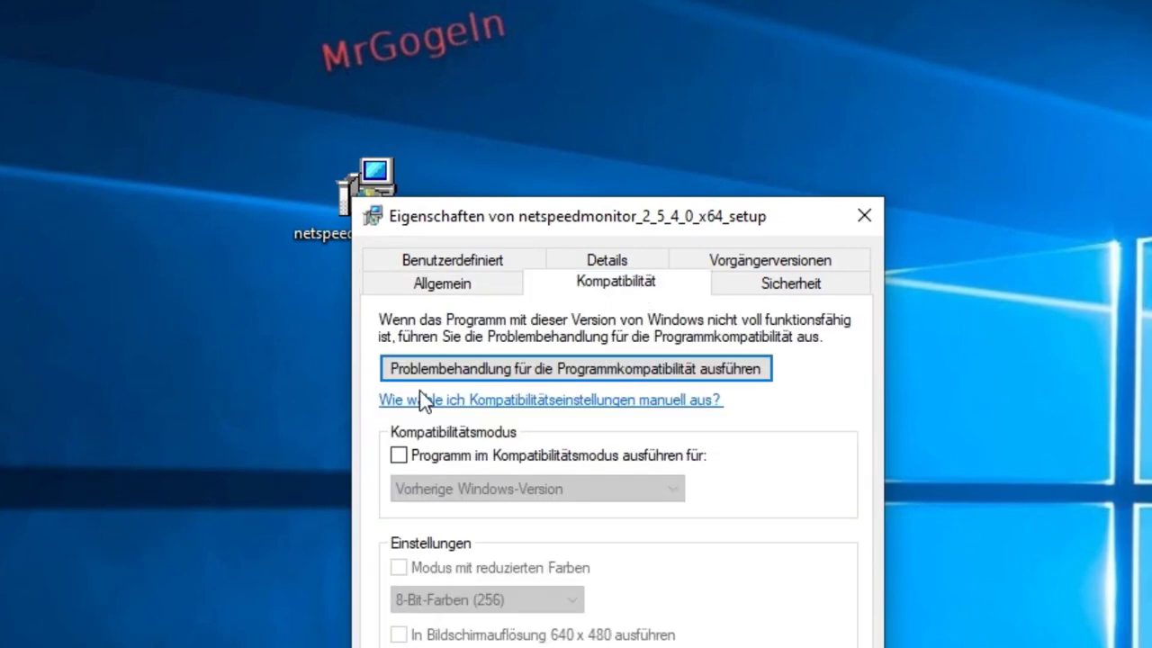
pyautogui.click(531, 456)
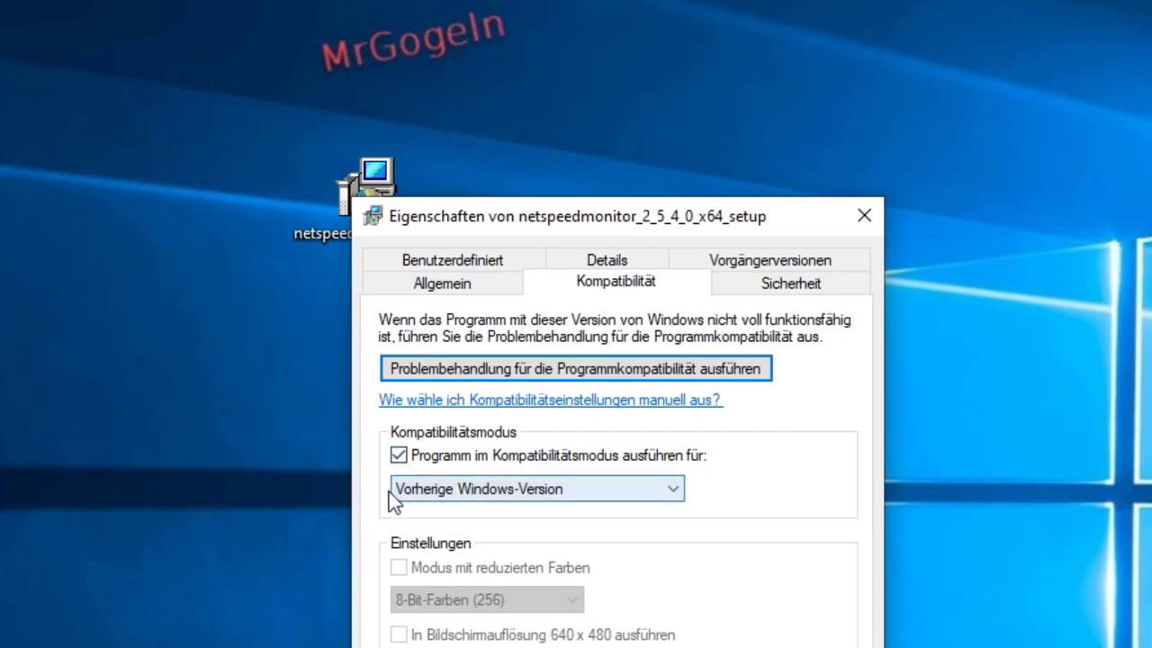
pyautogui.click(491, 486)
pyautogui.click(493, 489)
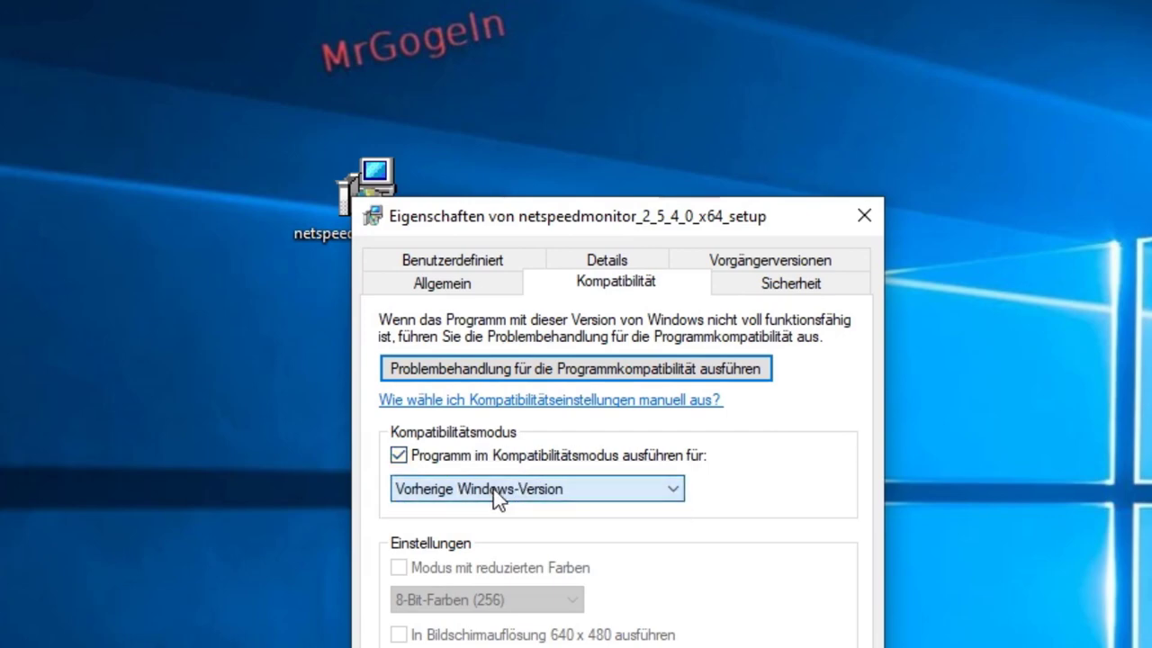
pyautogui.click(400, 456)
pyautogui.click(399, 456)
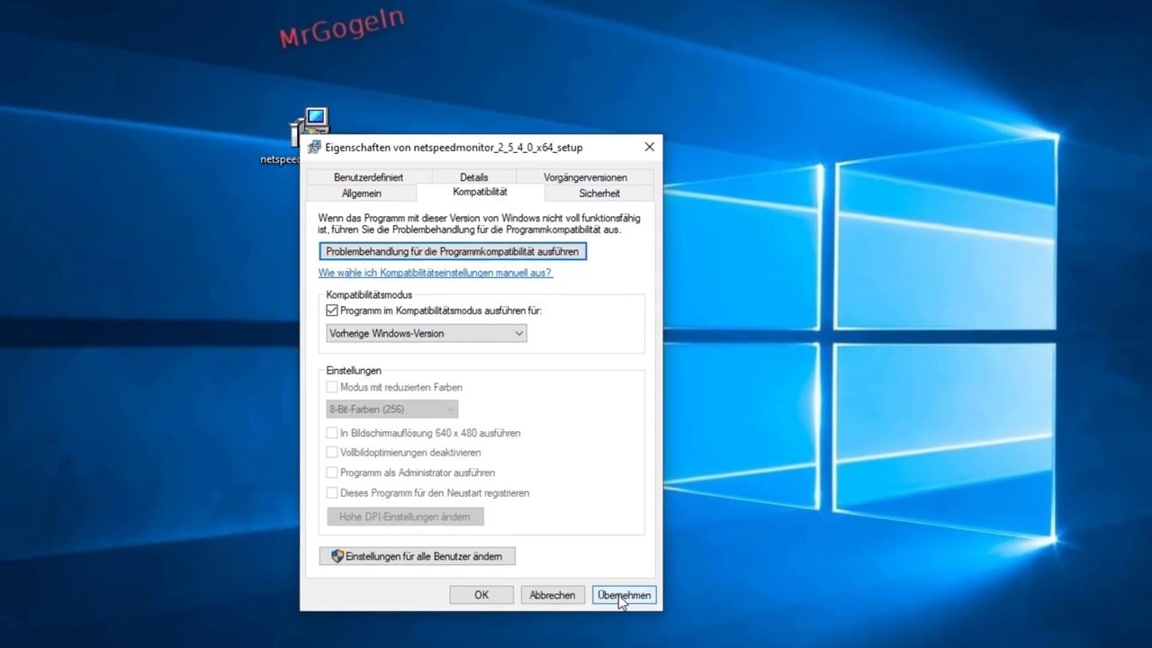
pyautogui.click(618, 594)
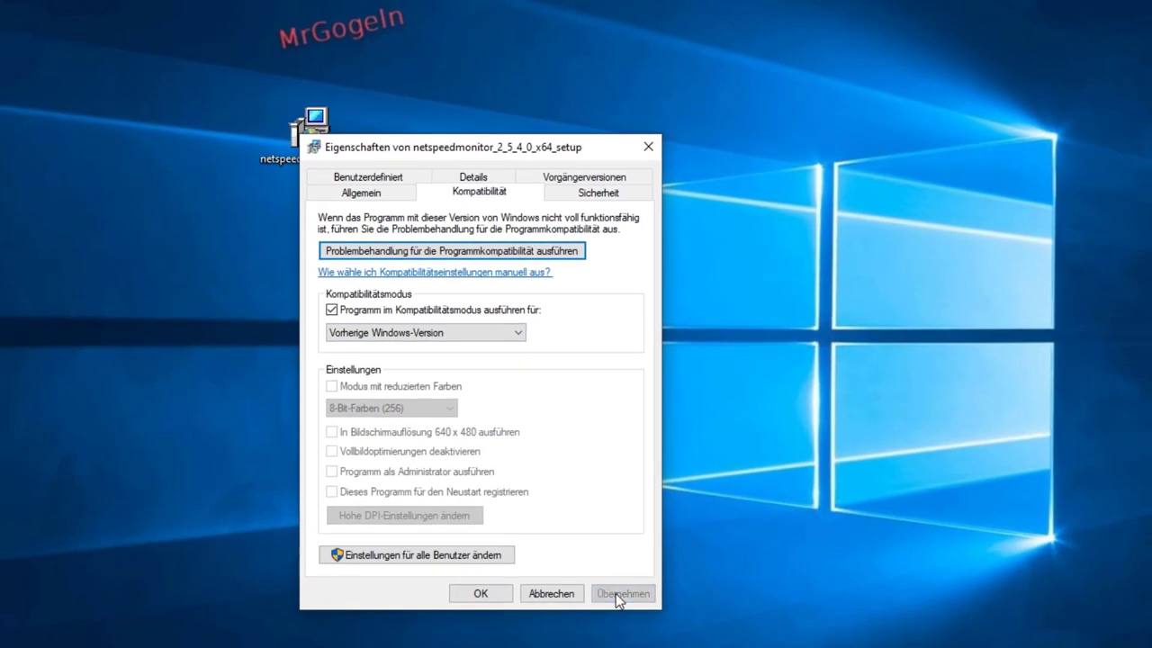
pyautogui.click(470, 595)
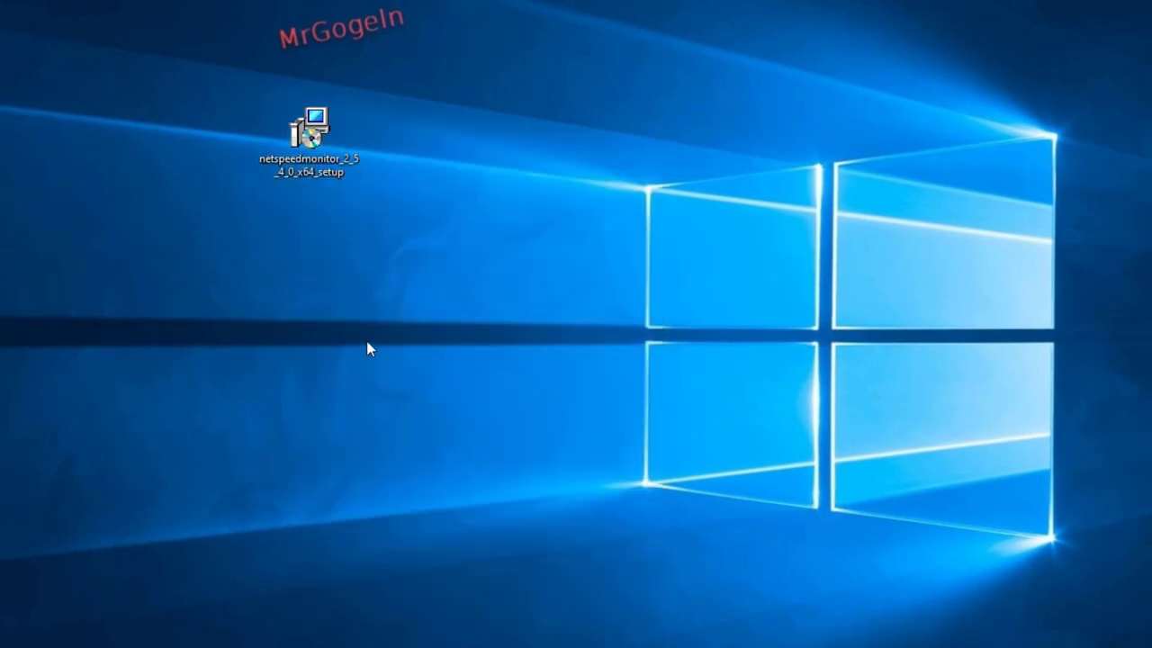
# Start the NetSpeedMonitor setup again, skip the donation page and accept the license agreement terms
pyautogui.doubleClick(306, 117)
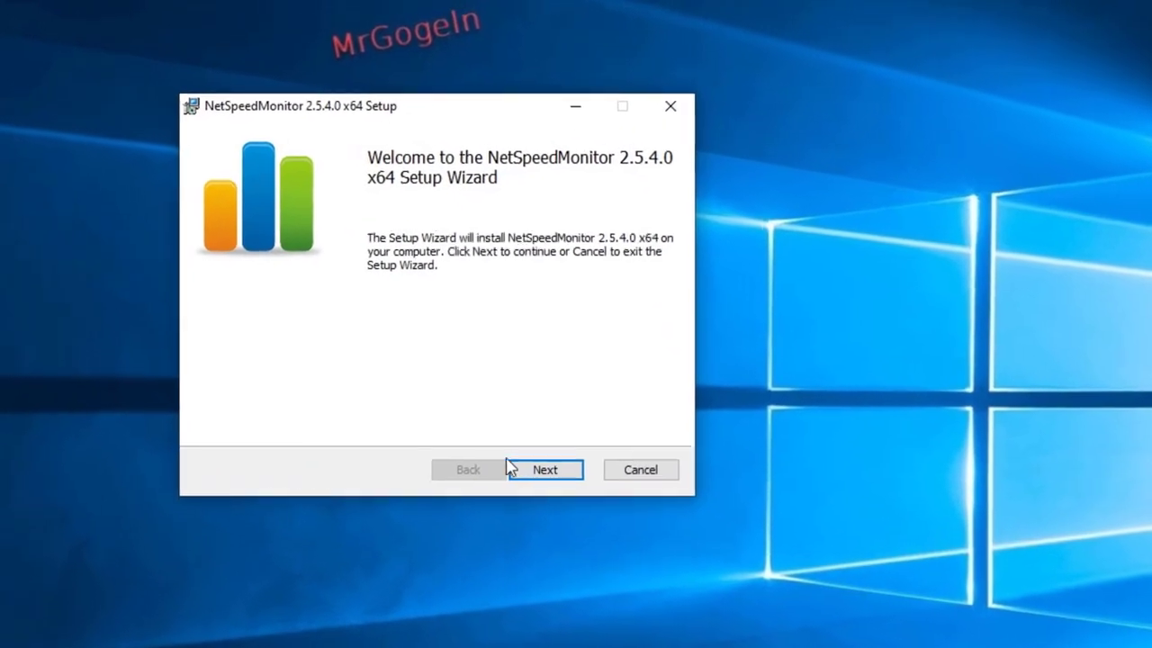
pyautogui.click(549, 477)
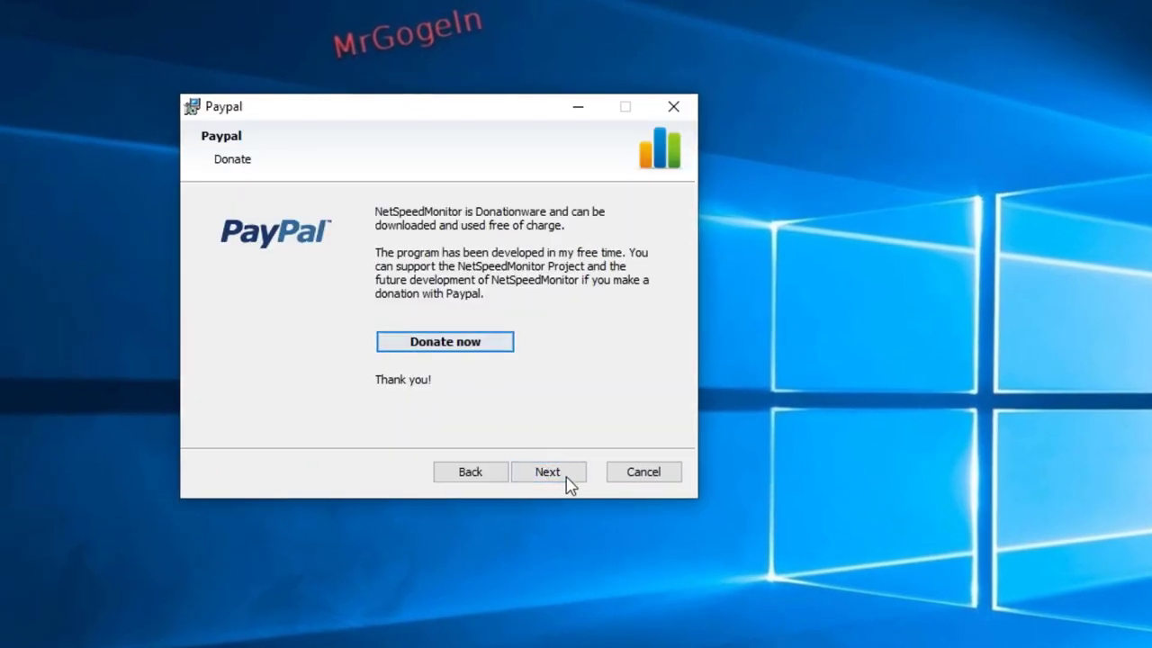
pyautogui.click(561, 477)
pyautogui.click(266, 423)
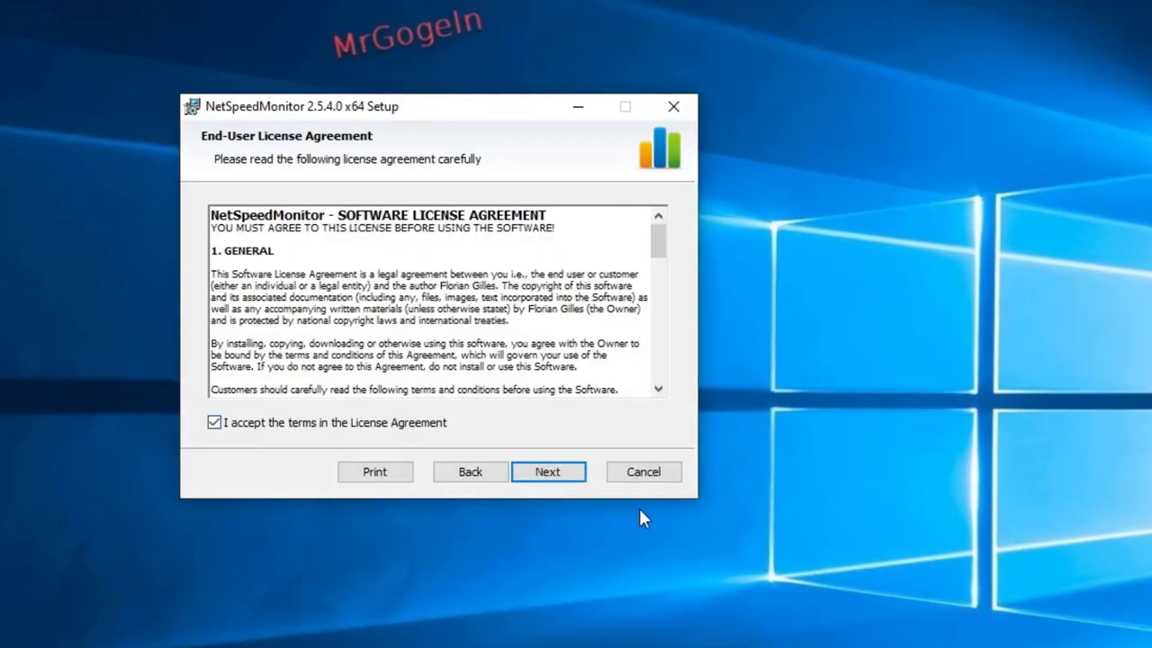
# Install NetSpeedMonitor 2.5.4.0 x64 with the default setup options and finish the wizard
pyautogui.click(549, 473)
pyautogui.click(561, 473)
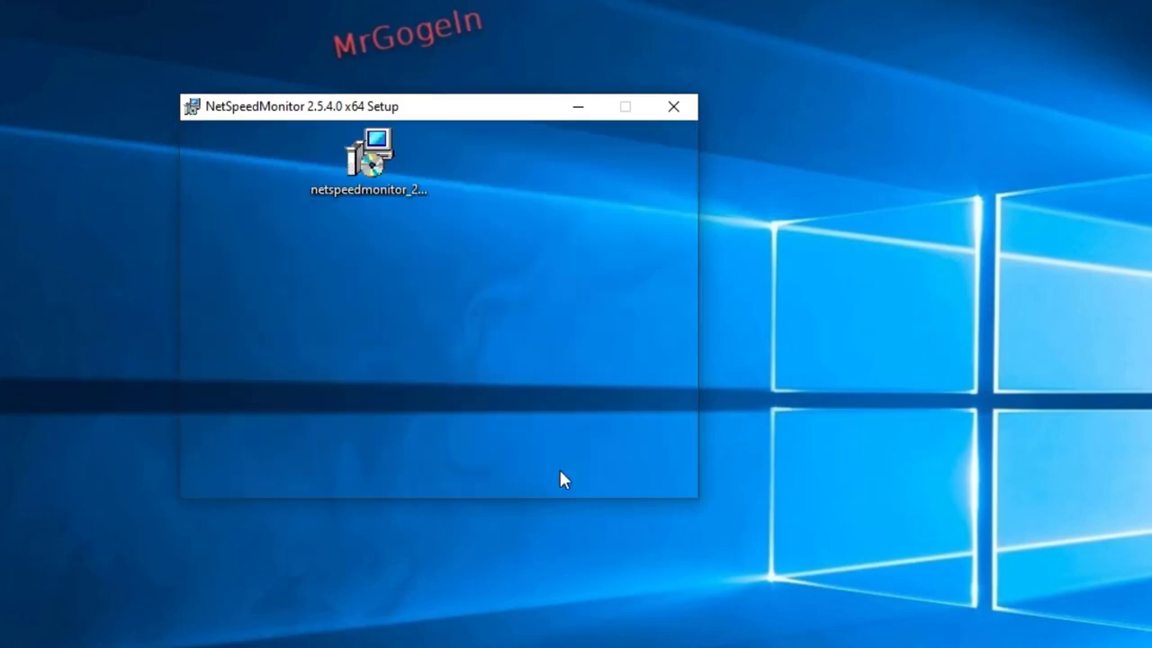
pyautogui.click(529, 476)
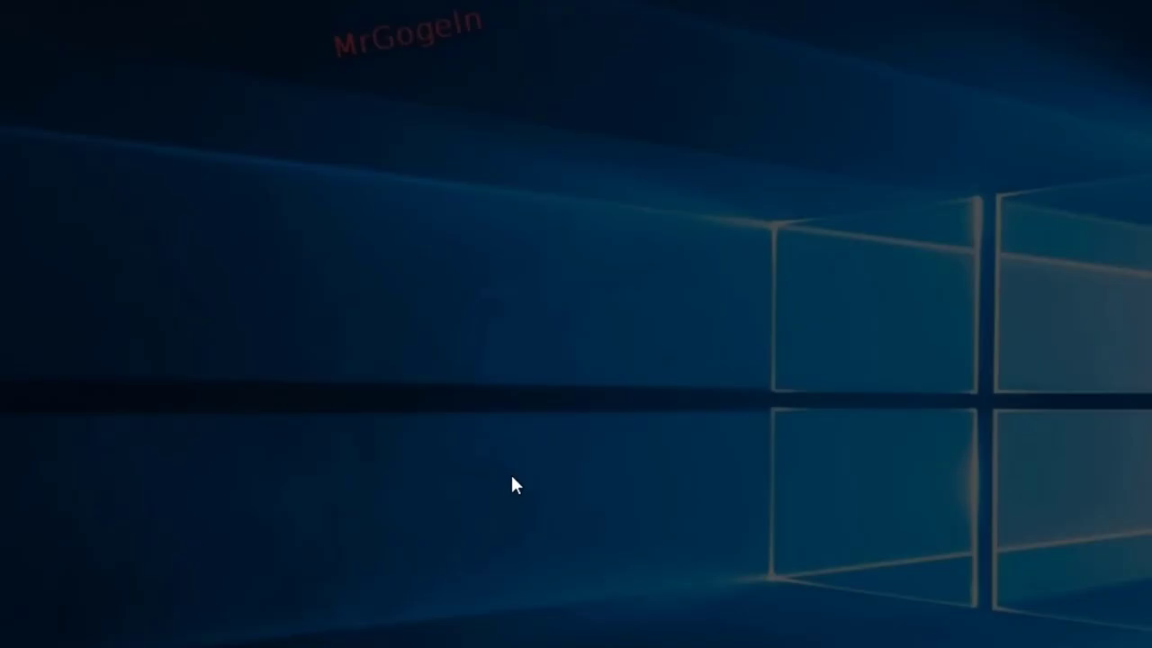
pyautogui.click(288, 480)
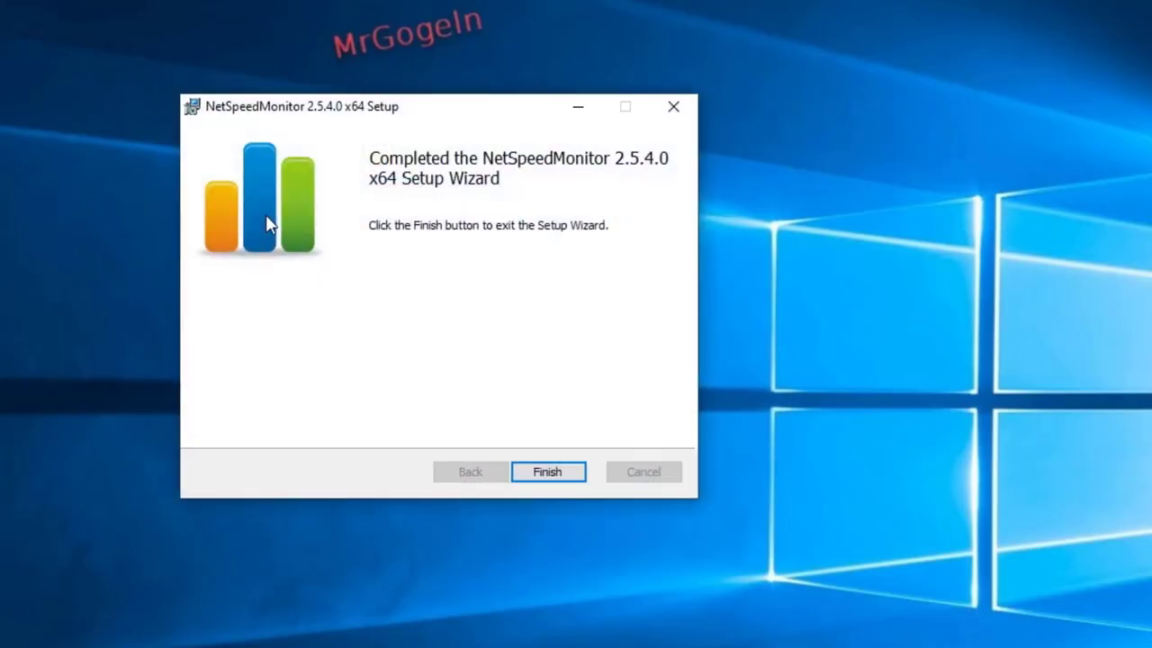
pyautogui.click(556, 474)
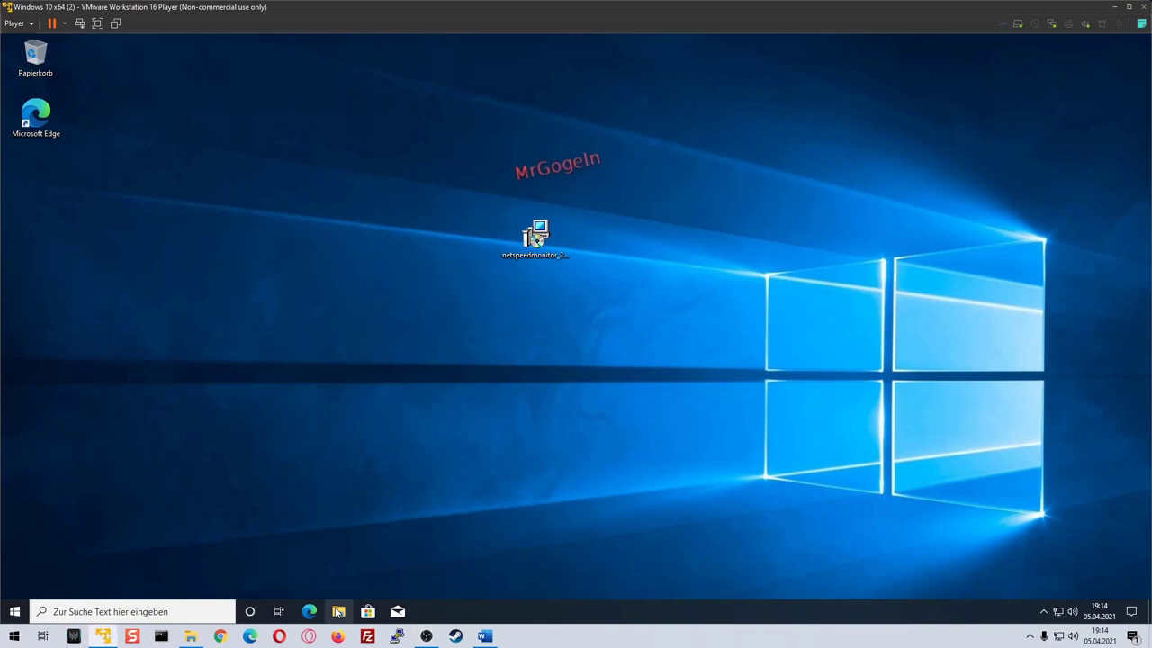
# Open the NetSpeedMonitor folder under Programme on drive C: in File Explorer
pyautogui.click(338, 613)
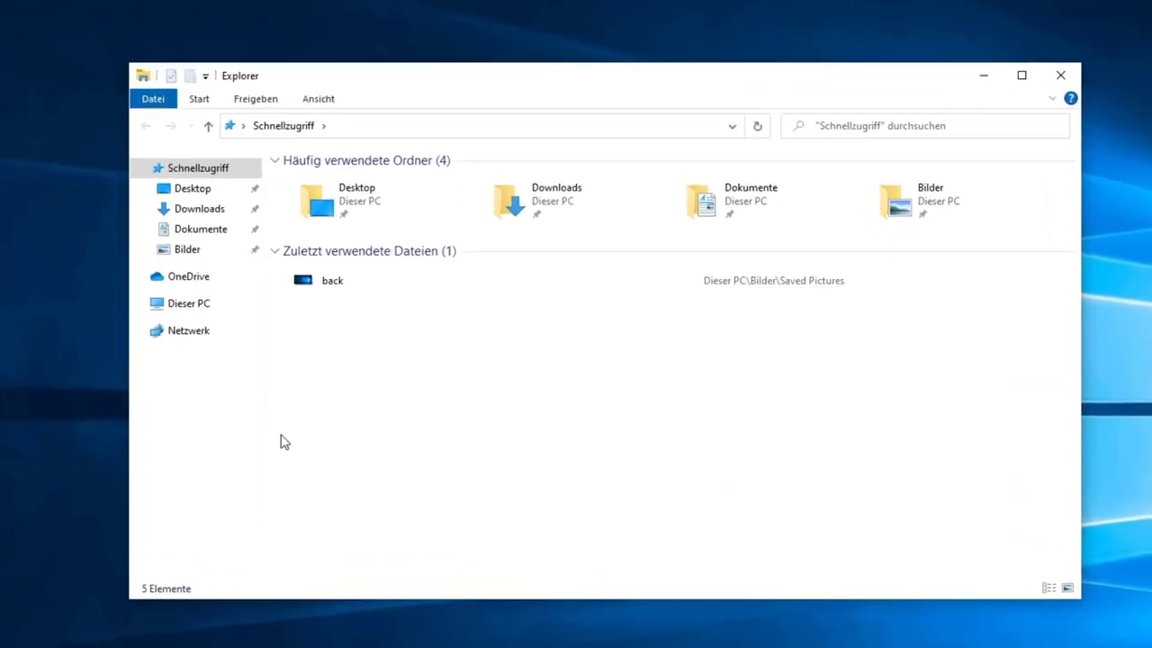
pyautogui.click(164, 297)
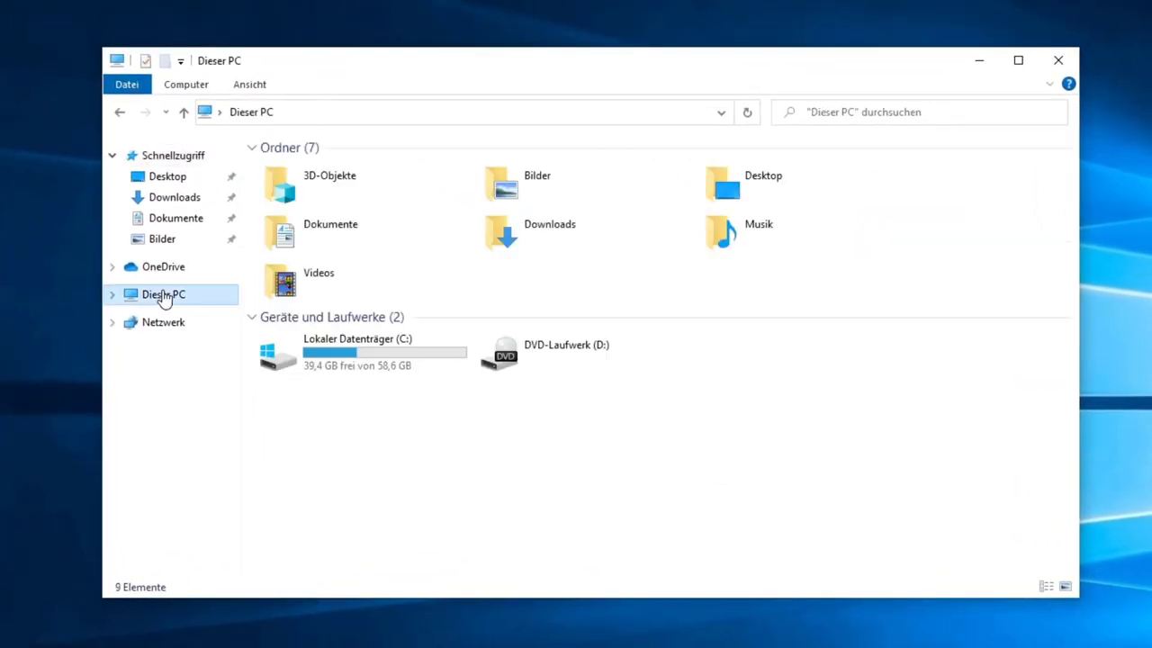
pyautogui.doubleClick(342, 359)
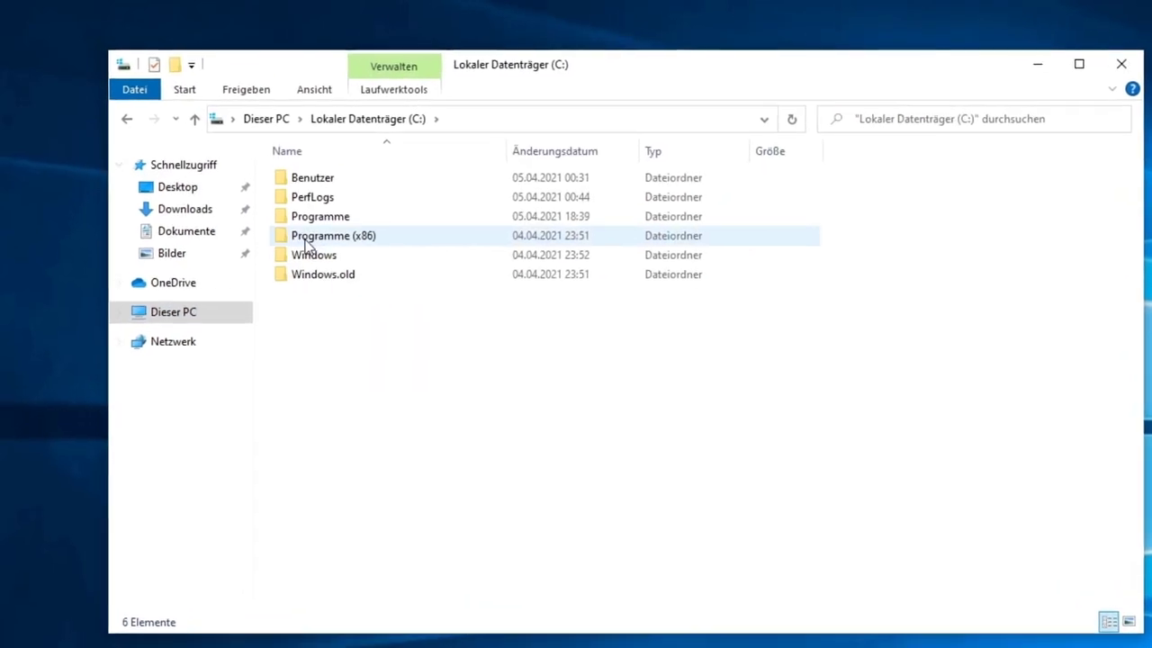
pyautogui.doubleClick(311, 208)
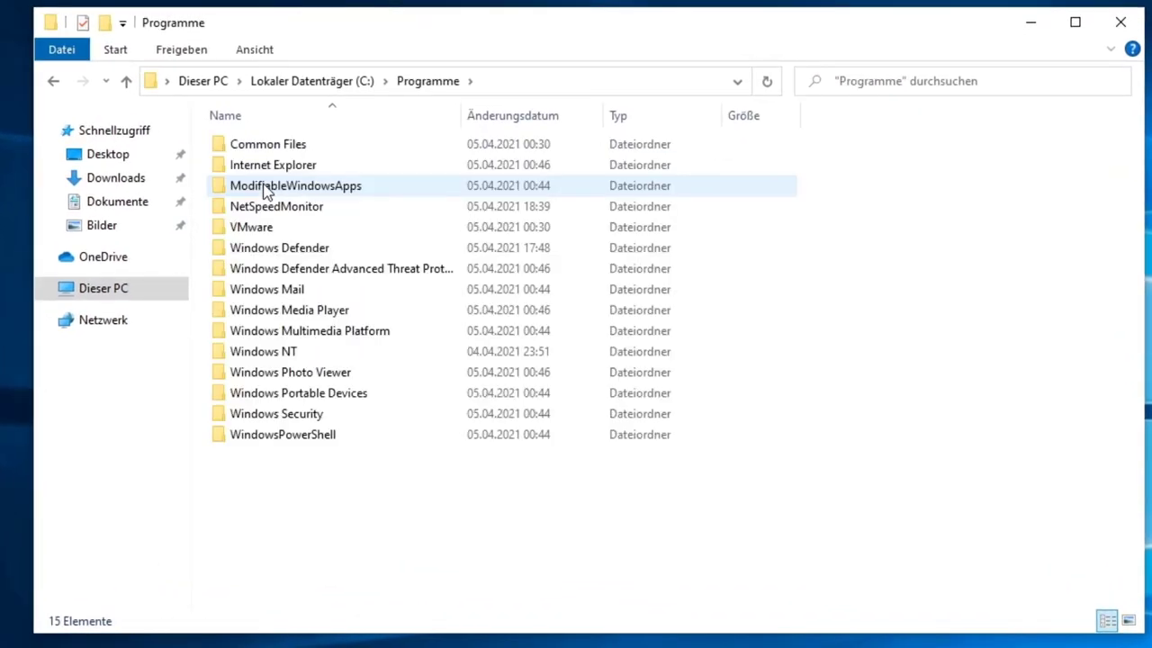
pyautogui.doubleClick(286, 209)
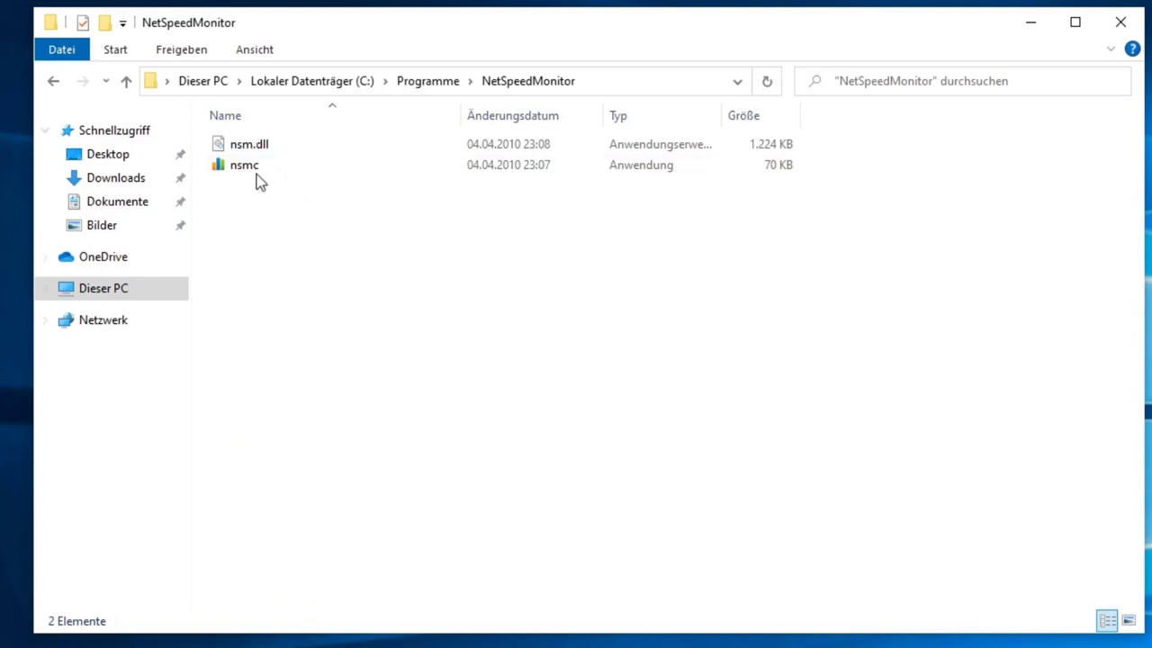
# Run the nsmc application and agree to add the NetSpeedMonitor toolbar to the taskbar
pyautogui.click(243, 173)
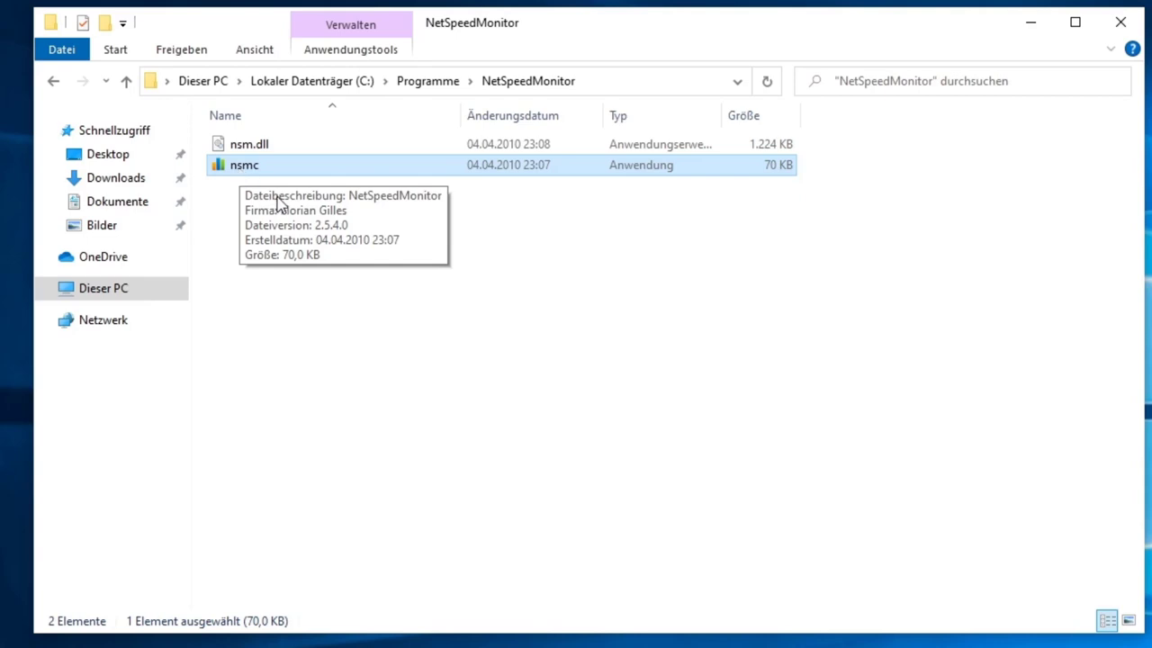
pyautogui.doubleClick(240, 169)
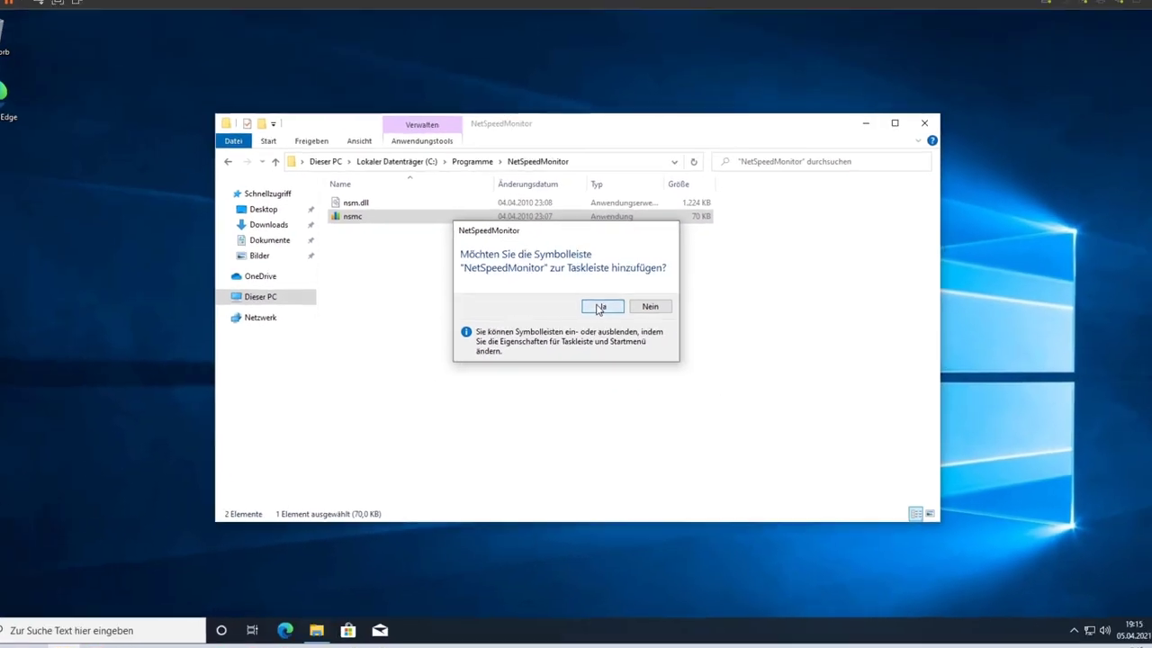
pyautogui.click(581, 272)
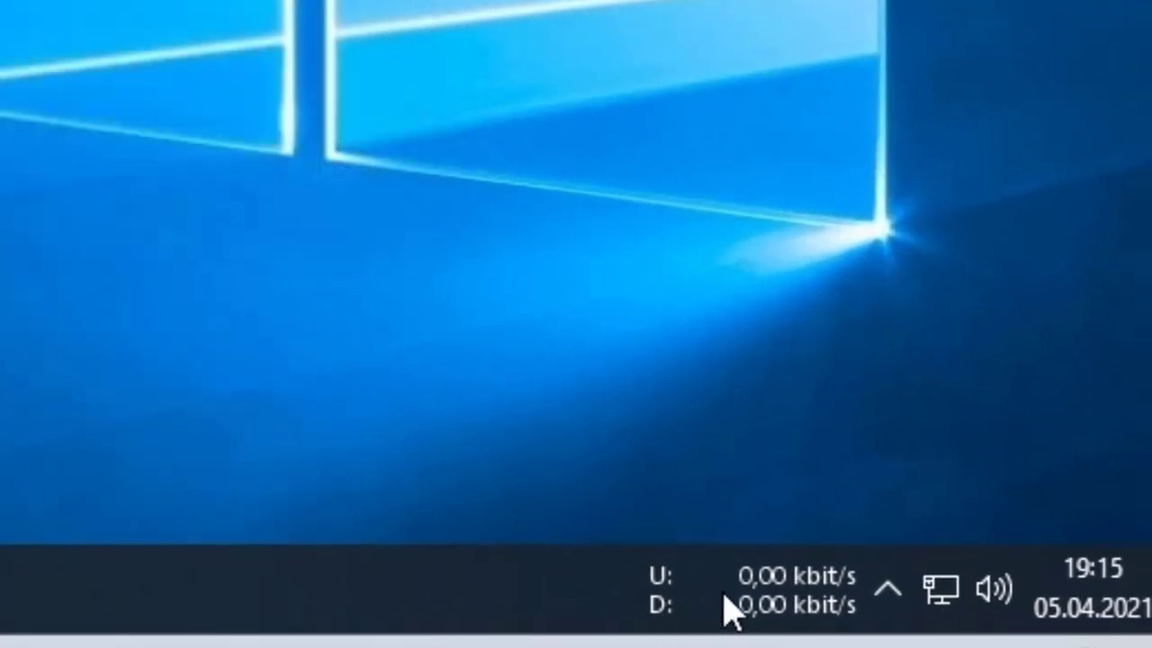
# Open the NetSpeedMonitor settings from its taskbar speed display and move the settings window toward the middle of the desktop
pyautogui.moveTo(761, 612)
pyautogui.moveTo(665, 581)
pyautogui.rightClick(772, 595)
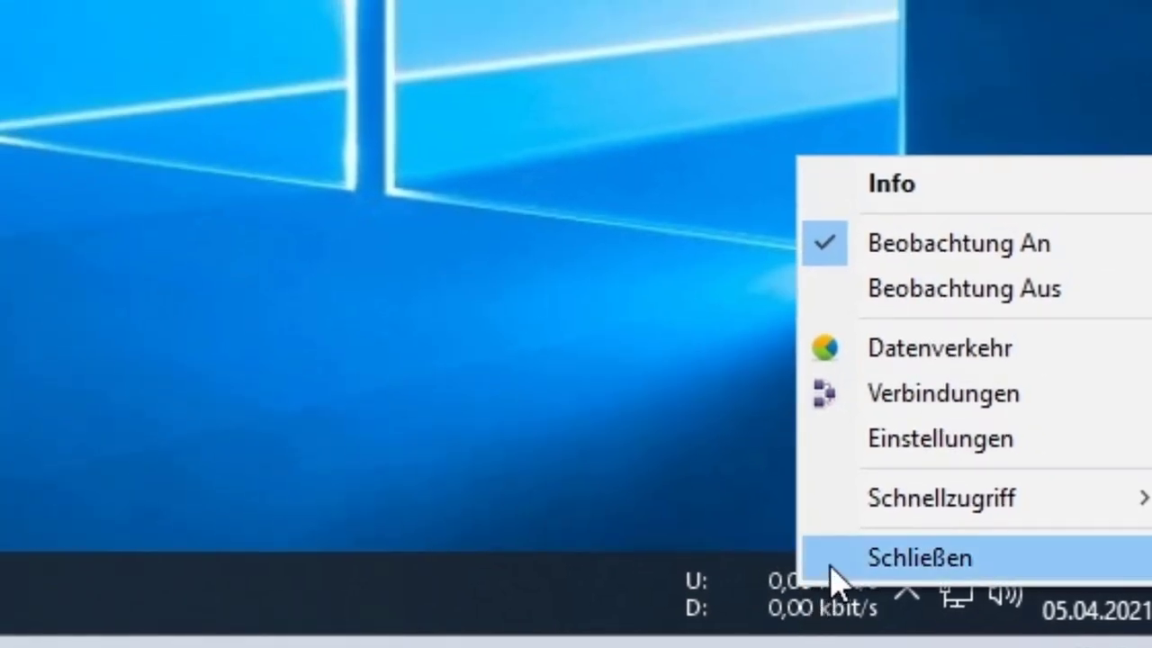
pyautogui.moveTo(907, 493)
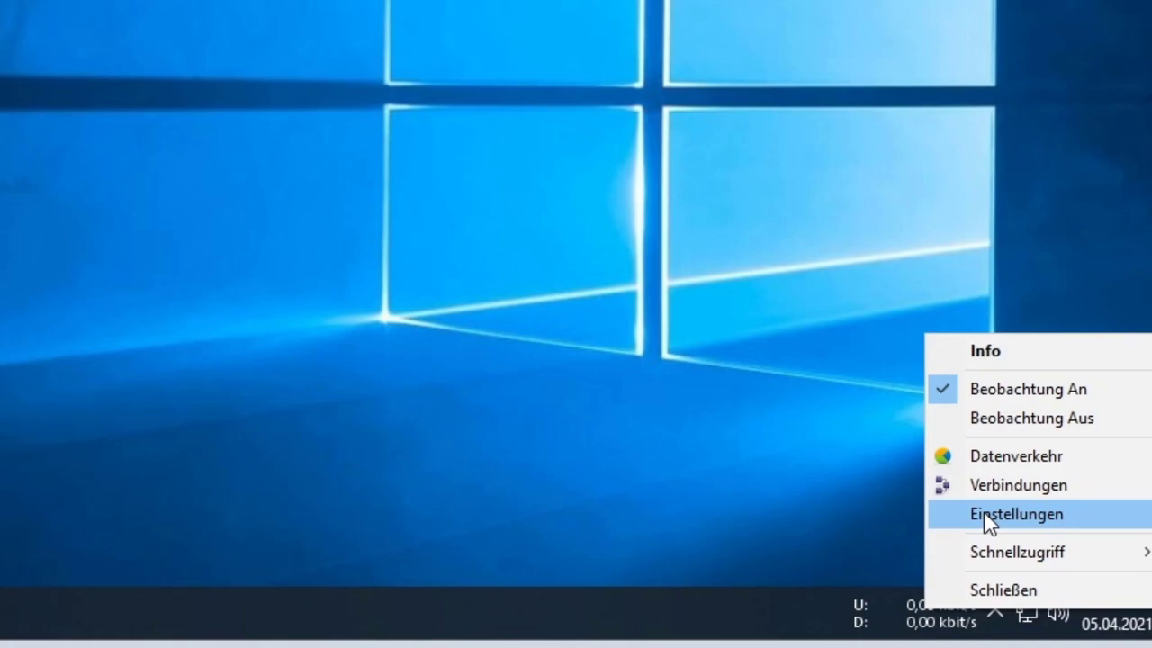
pyautogui.click(908, 445)
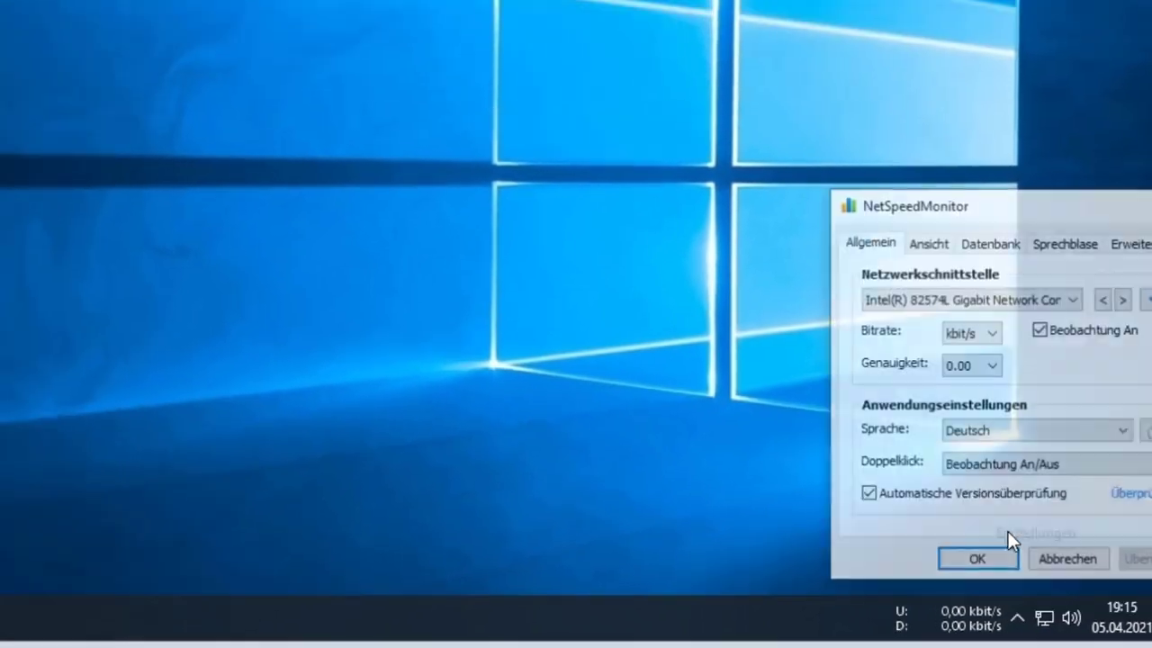
pyautogui.moveTo(1030, 216); pyautogui.dragTo(106, 0)
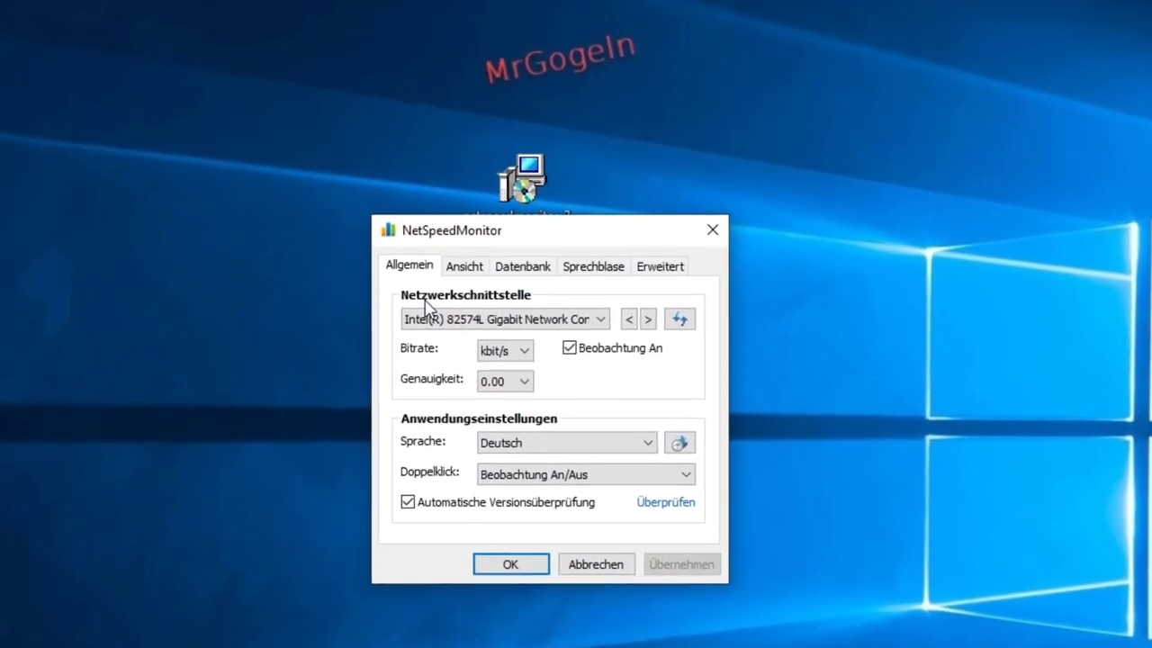
# Select the Intel(R) 82574L Gigabit Network Connection as the monitored network interface
pyautogui.click(323, 238)
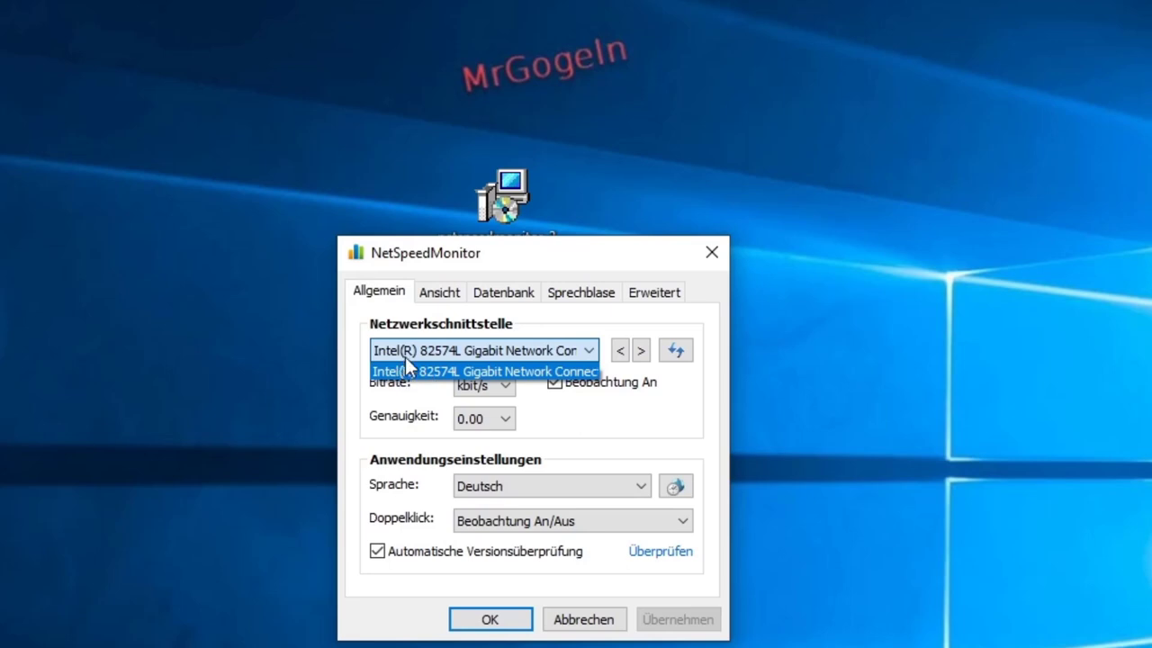
pyautogui.click(405, 362)
pyautogui.click(406, 352)
pyautogui.click(445, 344)
pyautogui.click(438, 340)
pyautogui.click(421, 372)
pyautogui.click(432, 343)
pyautogui.click(429, 367)
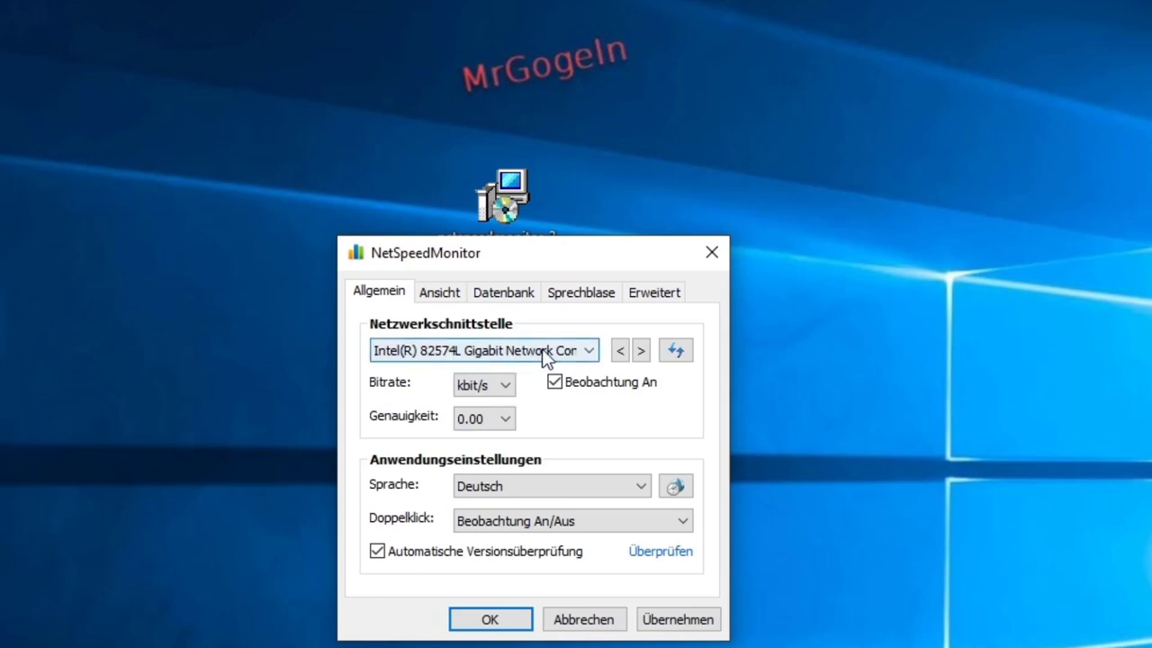
# Try out the MiB/min and Mibit/s bitrate units for the speed display
pyautogui.click(476, 392)
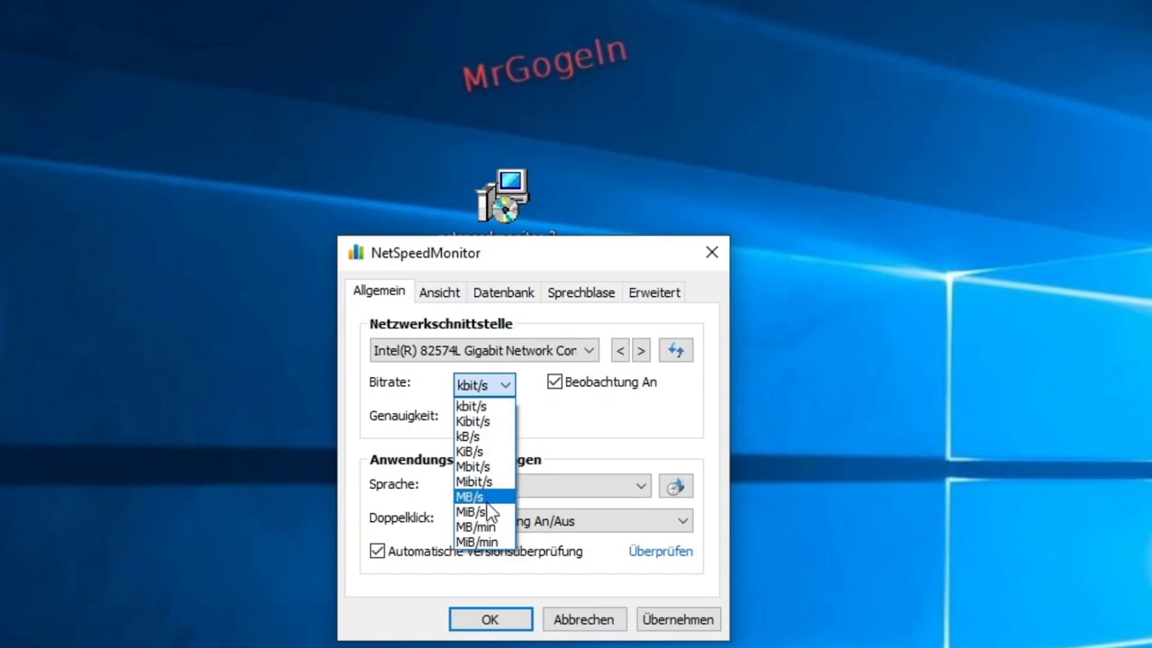
pyautogui.click(497, 393)
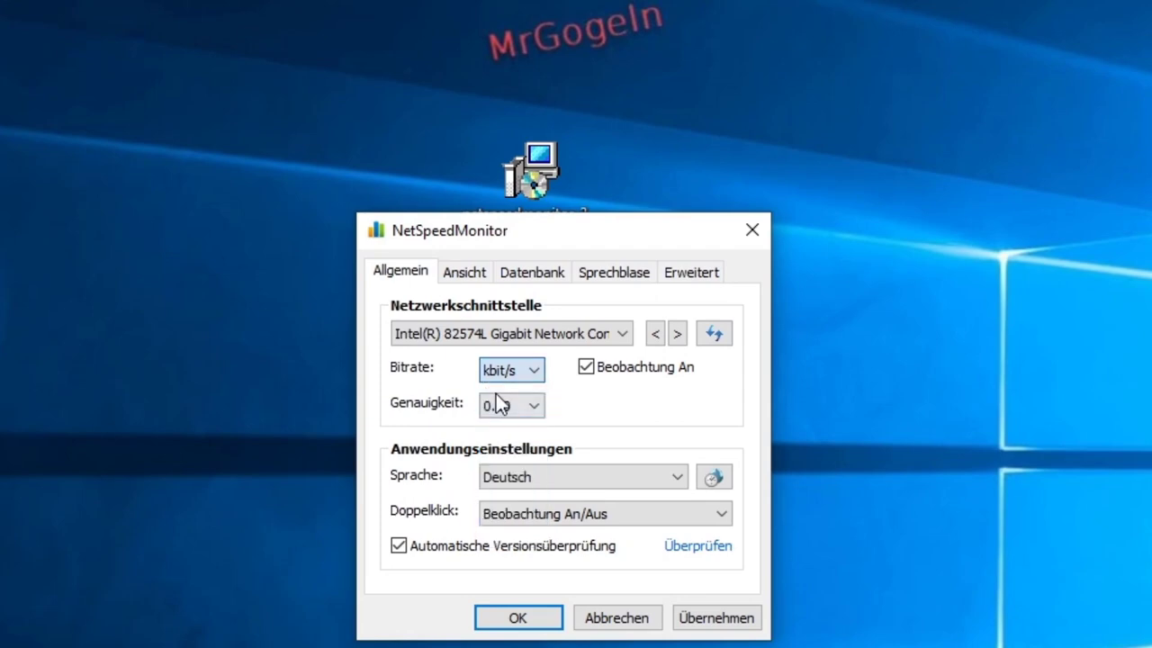
pyautogui.click(511, 369)
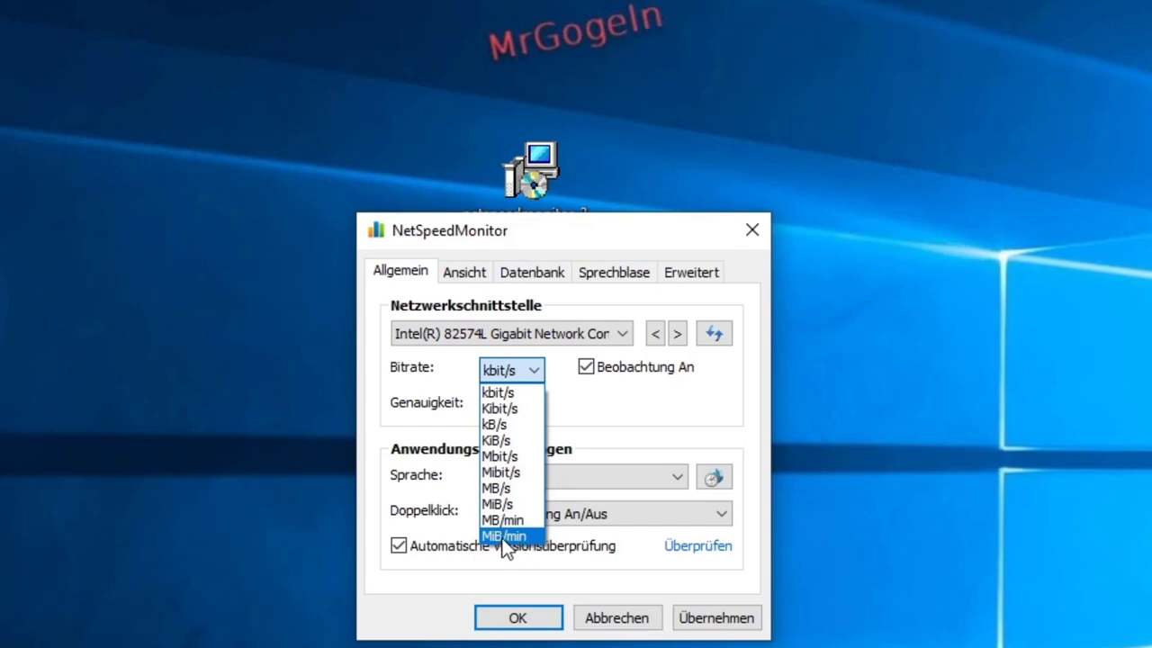
pyautogui.click(502, 536)
pyautogui.click(525, 381)
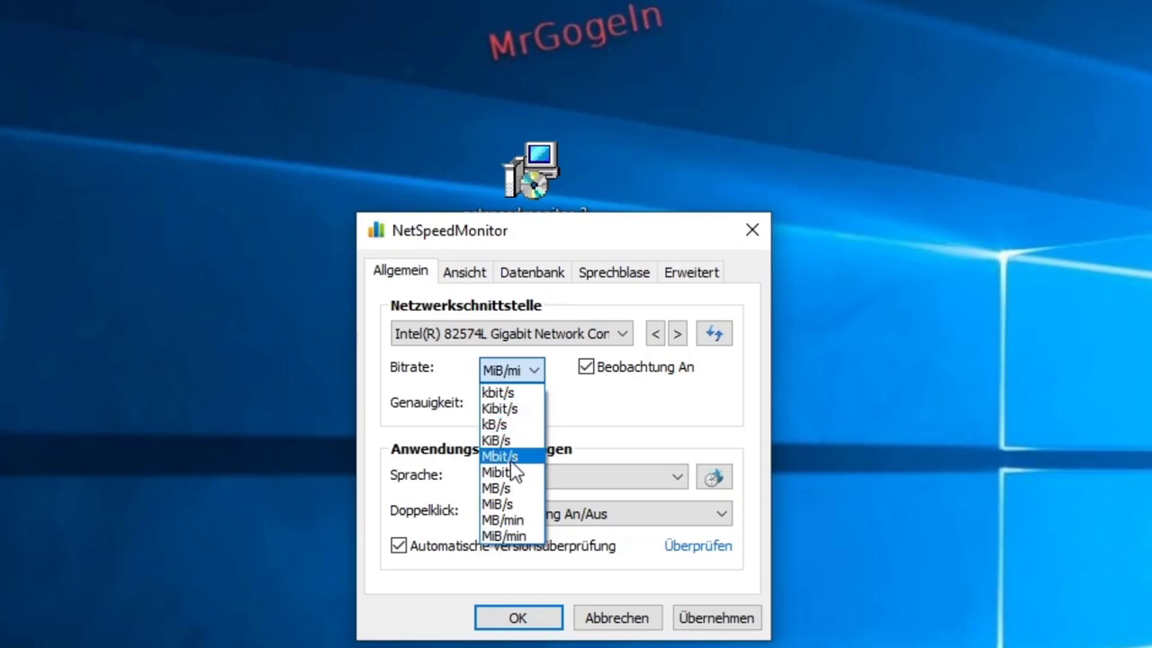
pyautogui.click(511, 459)
# Set the bitrate unit to MB/s and the precision (Genauigkeit) to 0.00
pyautogui.click(515, 372)
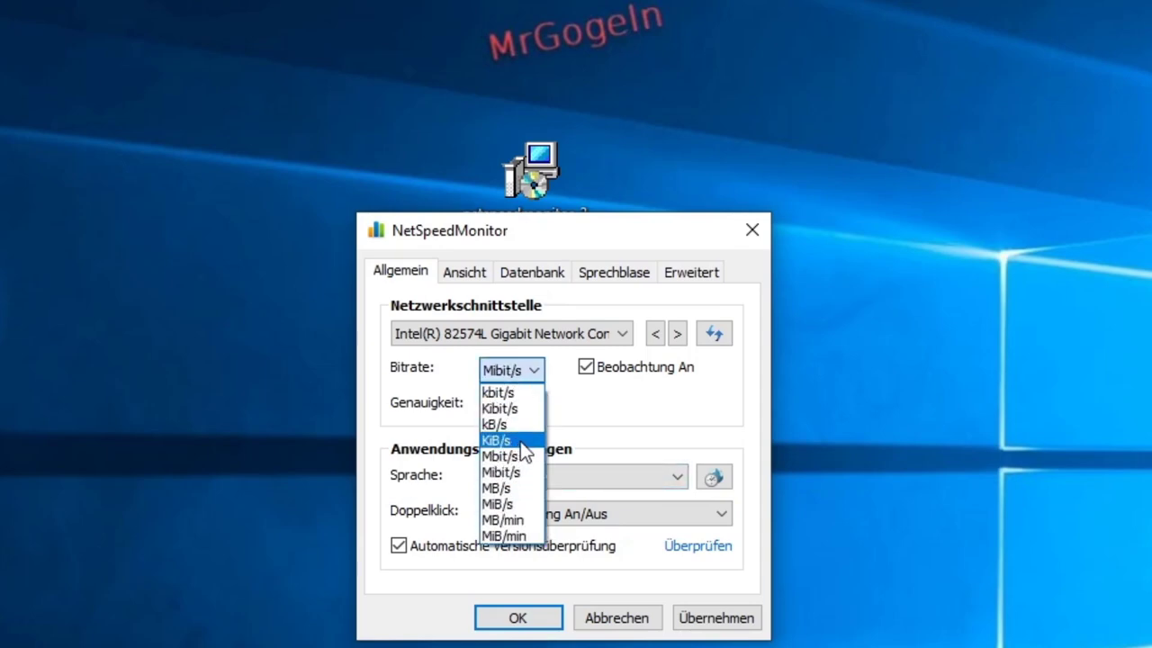
pyautogui.click(504, 491)
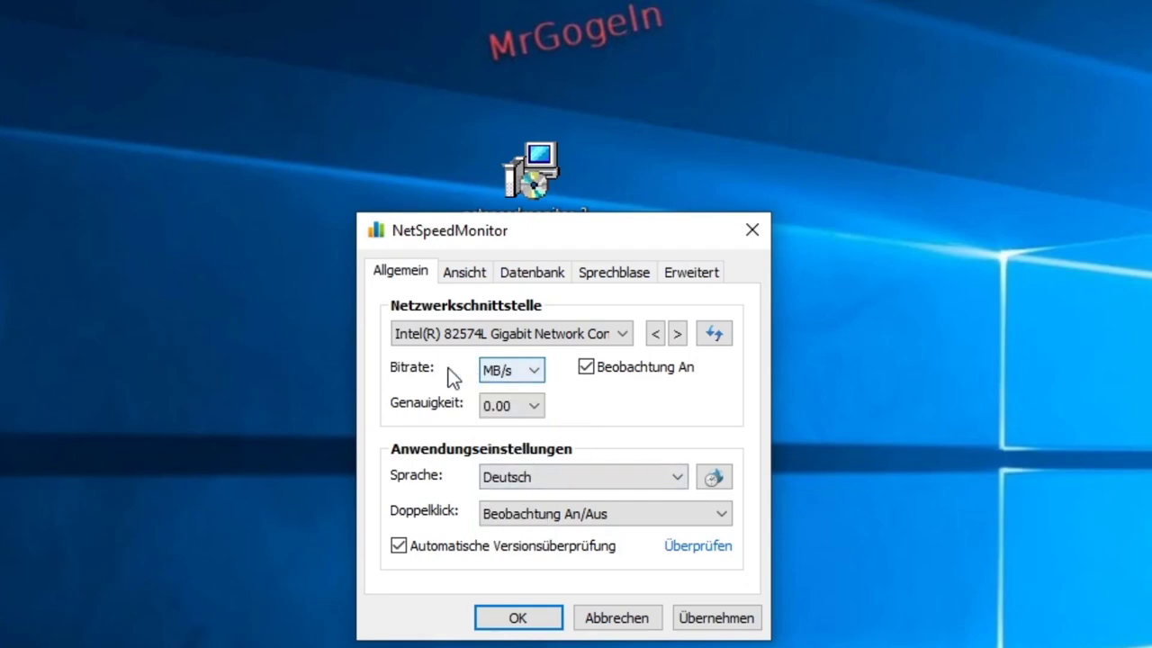
pyautogui.click(510, 412)
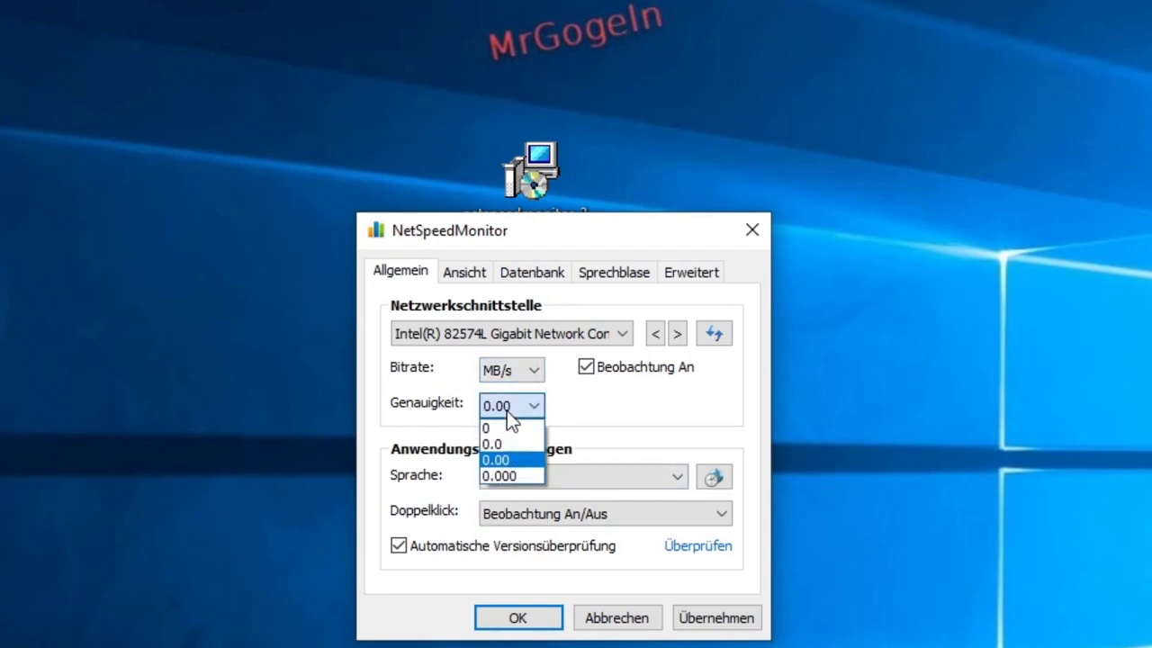
pyautogui.click(518, 461)
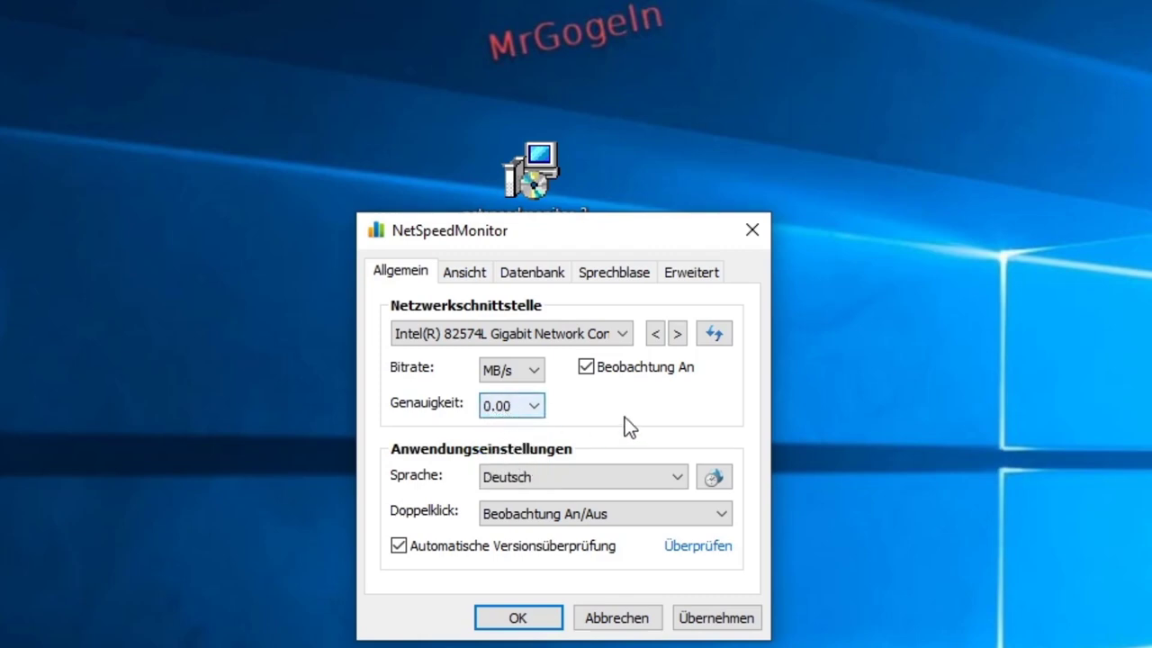
# Choose Deutsch as the language and look through the available double-click actions without changing the selected one
pyautogui.click(514, 483)
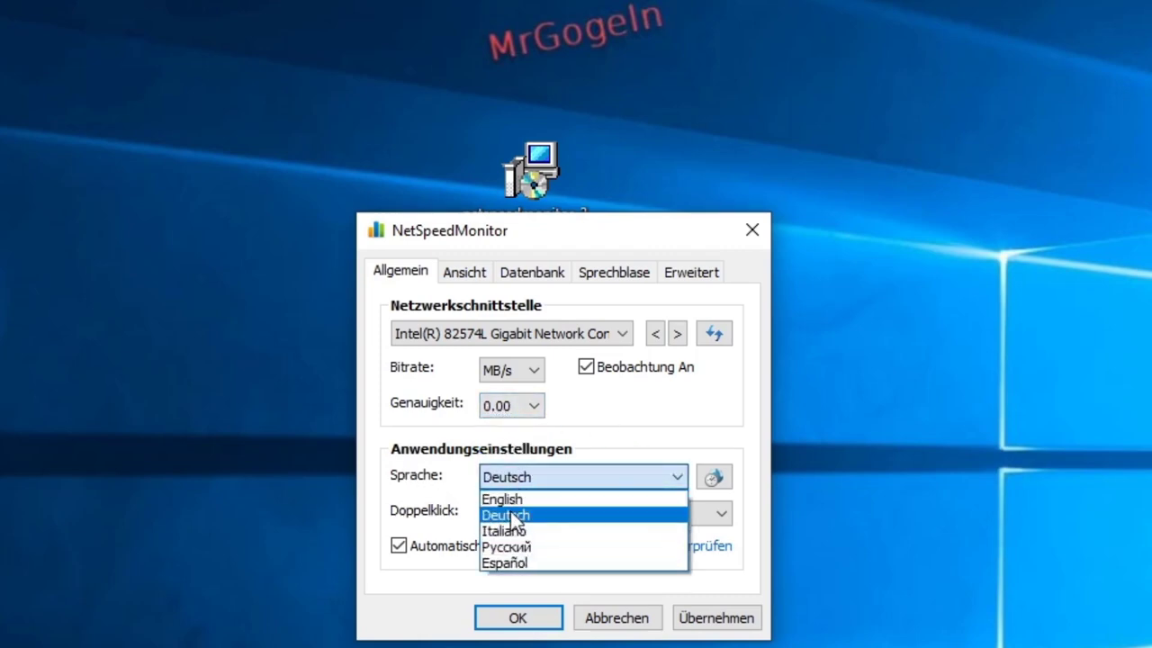
pyautogui.click(511, 514)
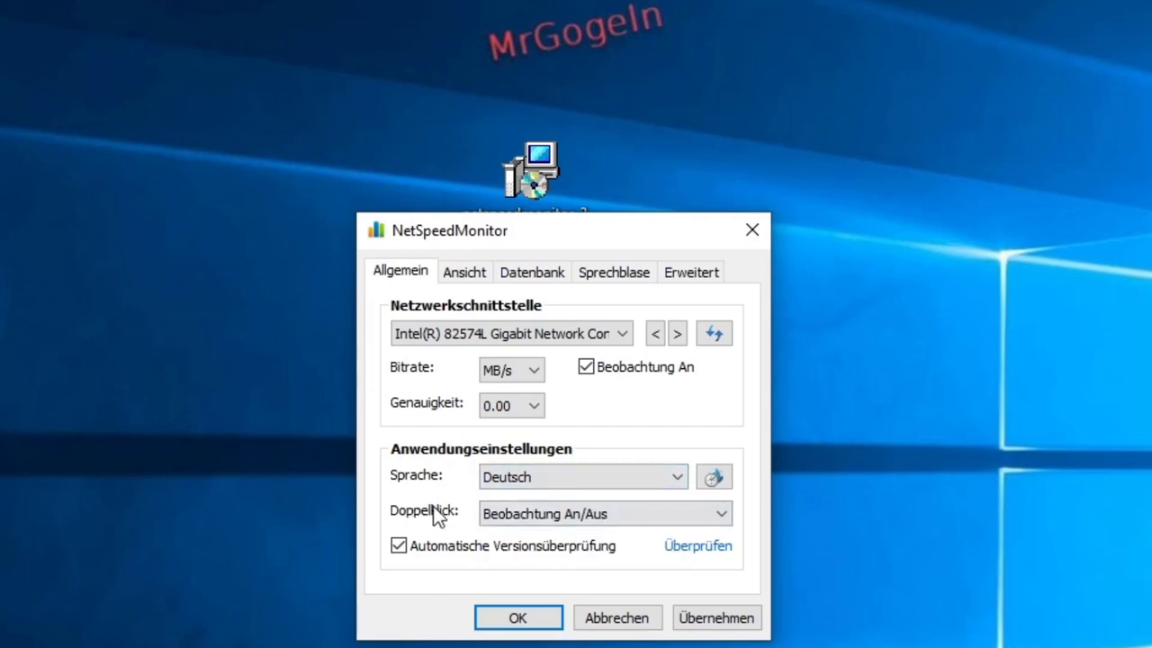
pyautogui.click(519, 524)
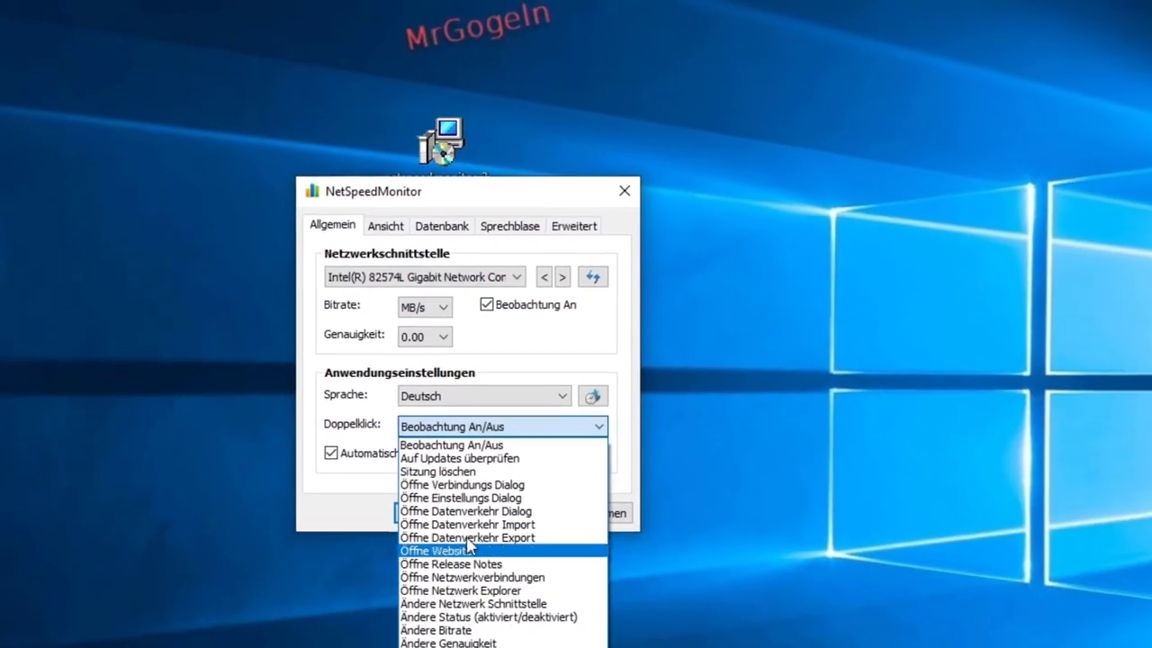
pyautogui.click(351, 378)
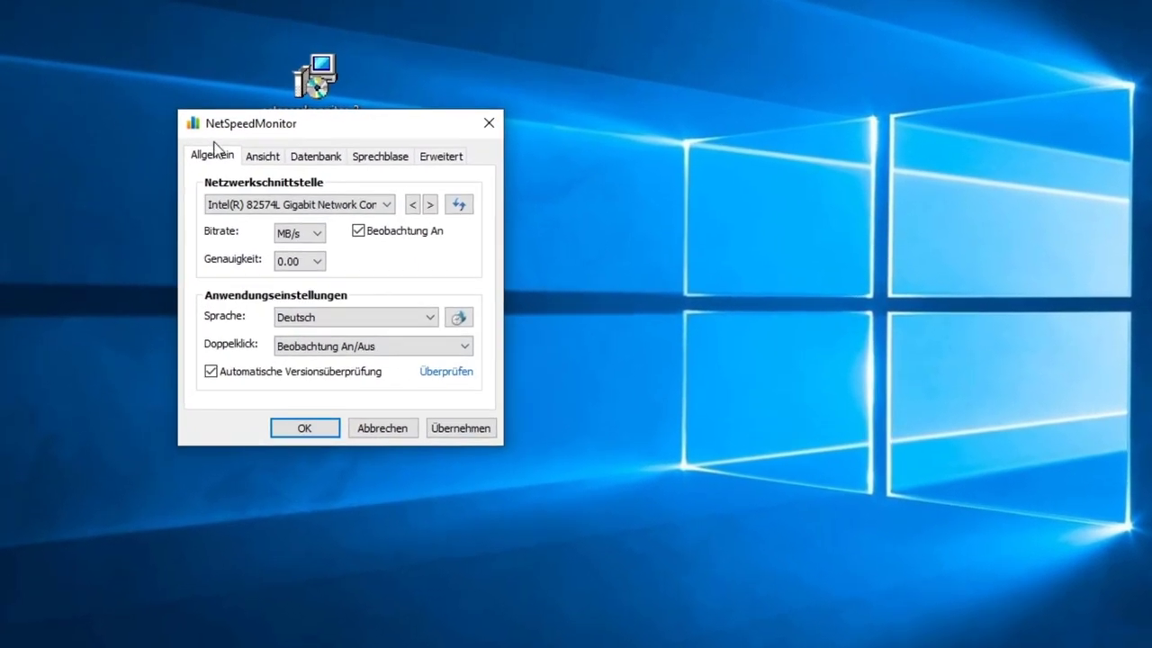
# Review the font, position and label display settings and bring up the database settings
pyautogui.click(242, 144)
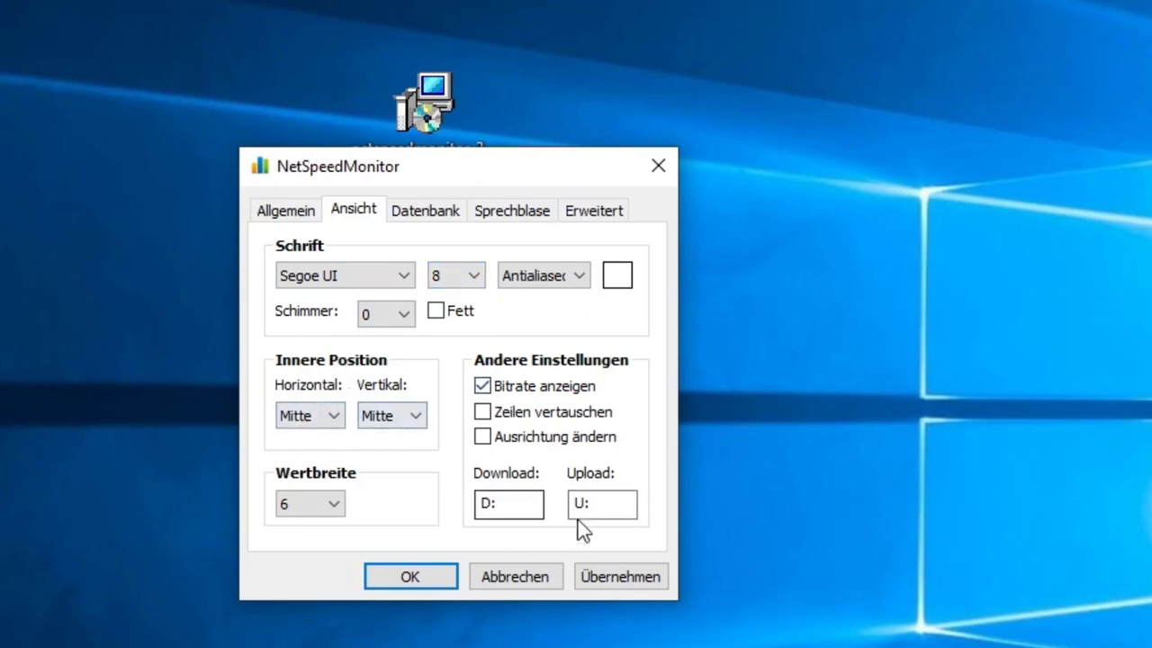
pyautogui.click(410, 214)
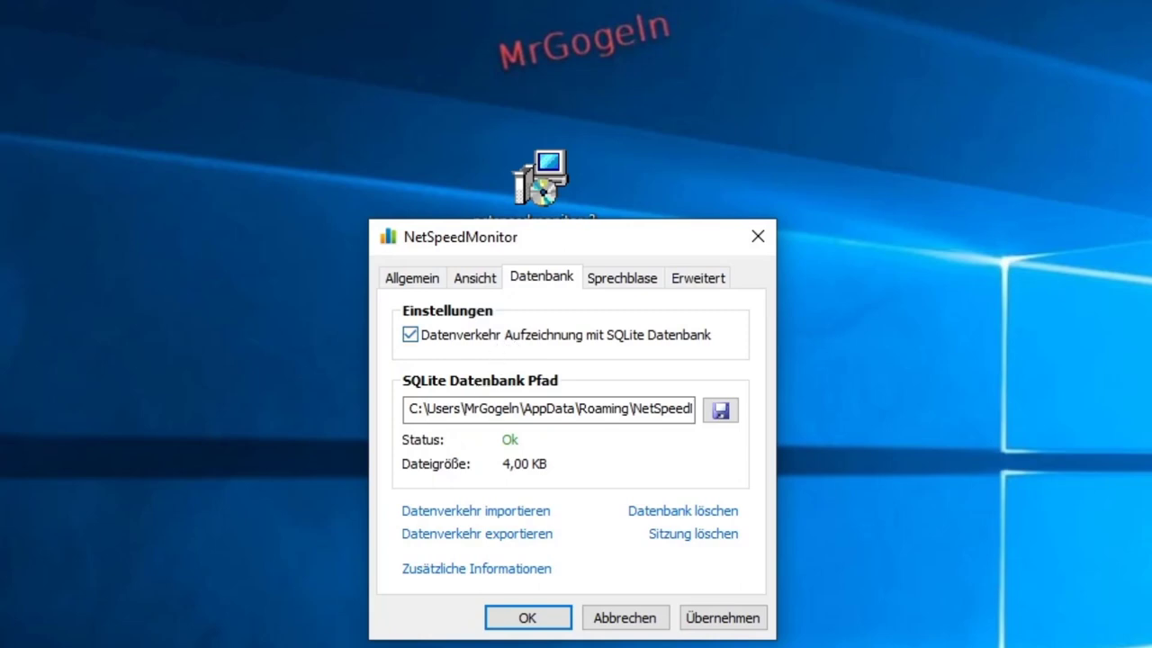
# Try switching traffic recording with the SQLite database off and on, and check where its database path can be changed
pyautogui.click(428, 345)
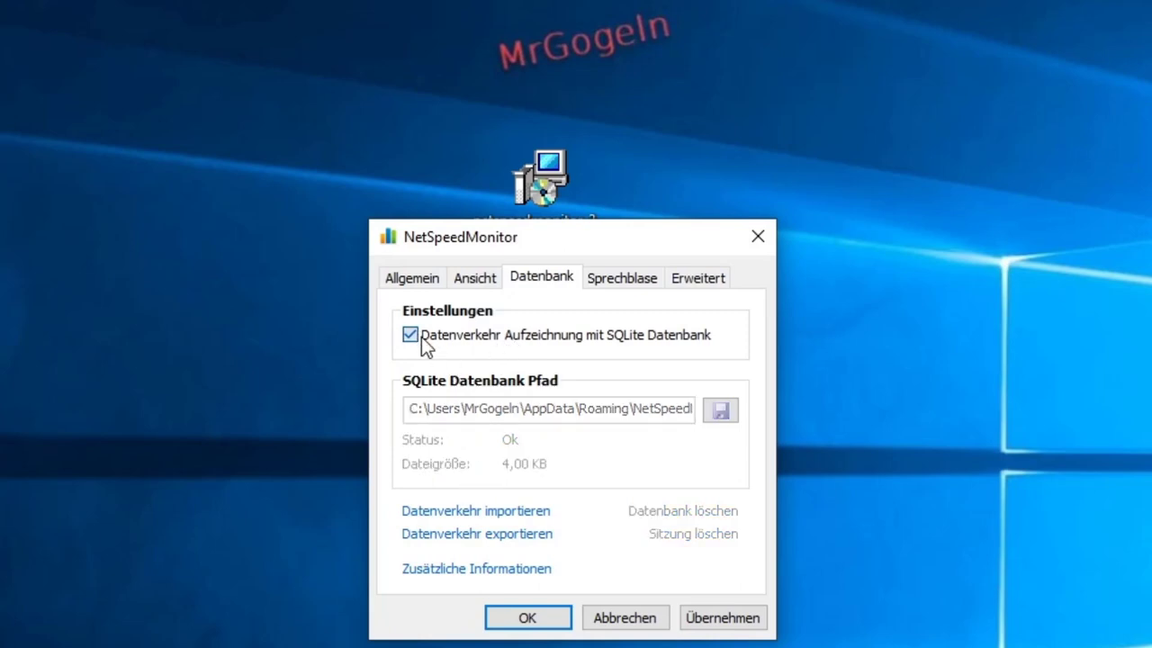
pyautogui.click(431, 340)
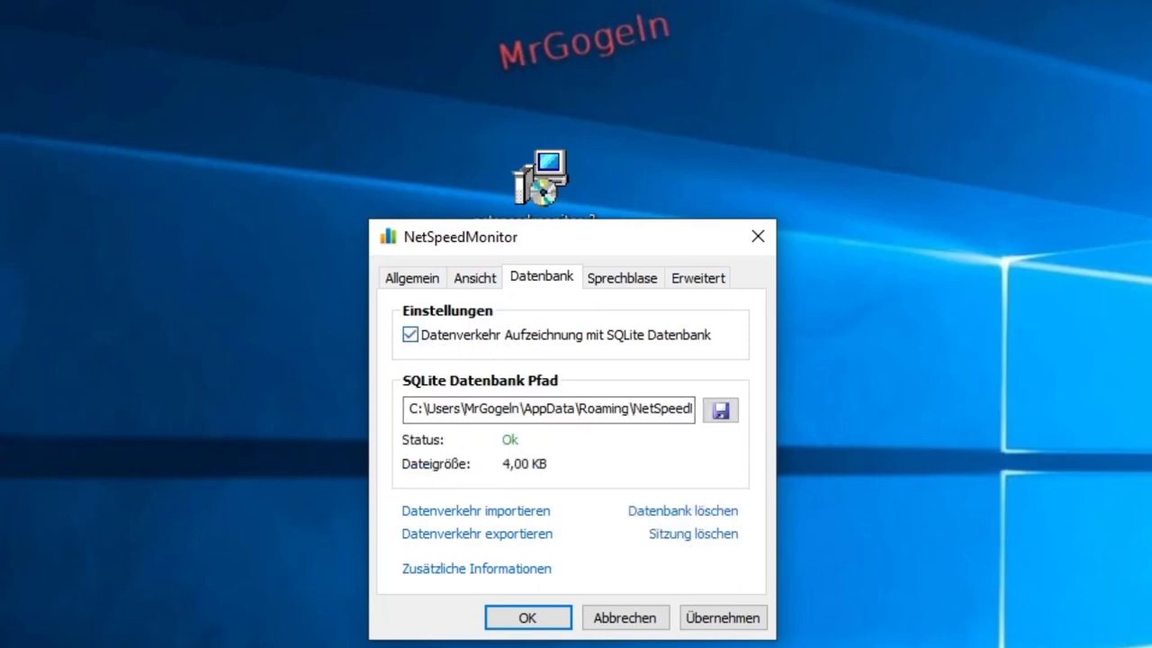
pyautogui.click(727, 415)
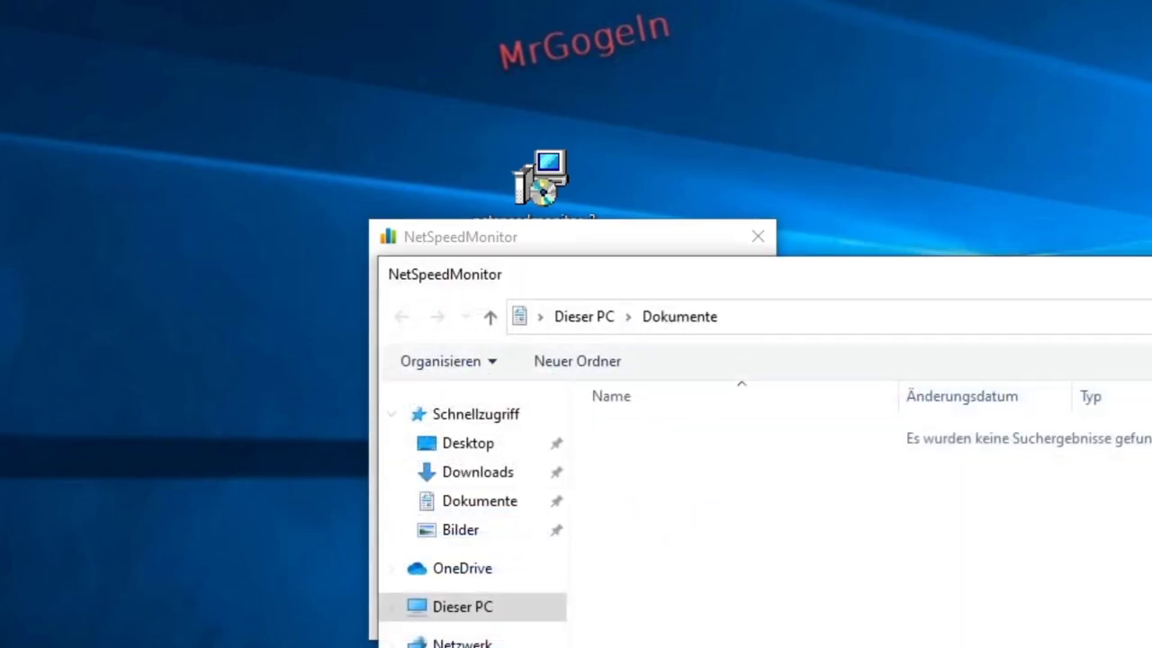
pyautogui.press('Escape')
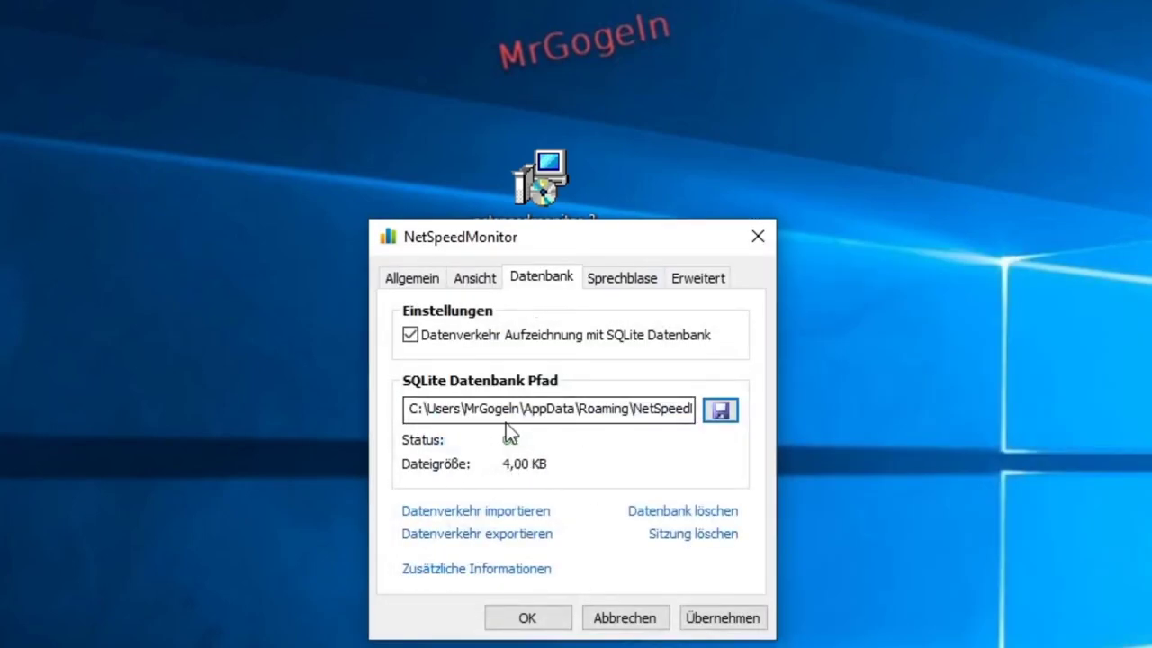
pyautogui.click(410, 335)
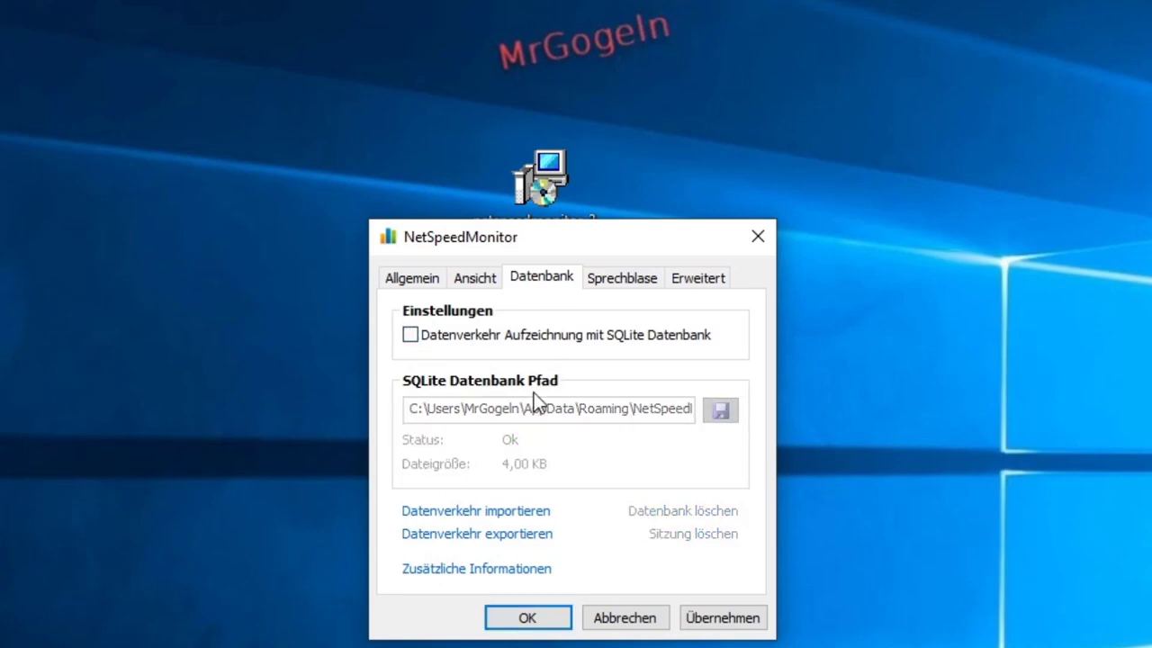
pyautogui.click(411, 335)
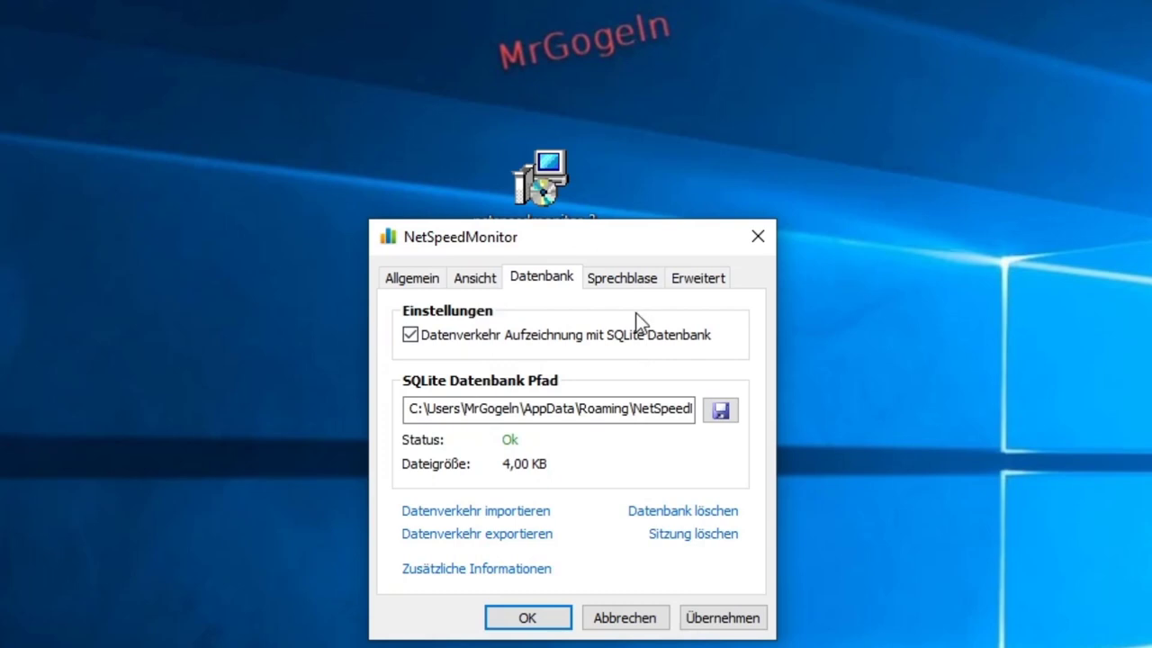
# Review the speech balloon and reset options, return to the general settings and apply the configuration
pyautogui.click(630, 280)
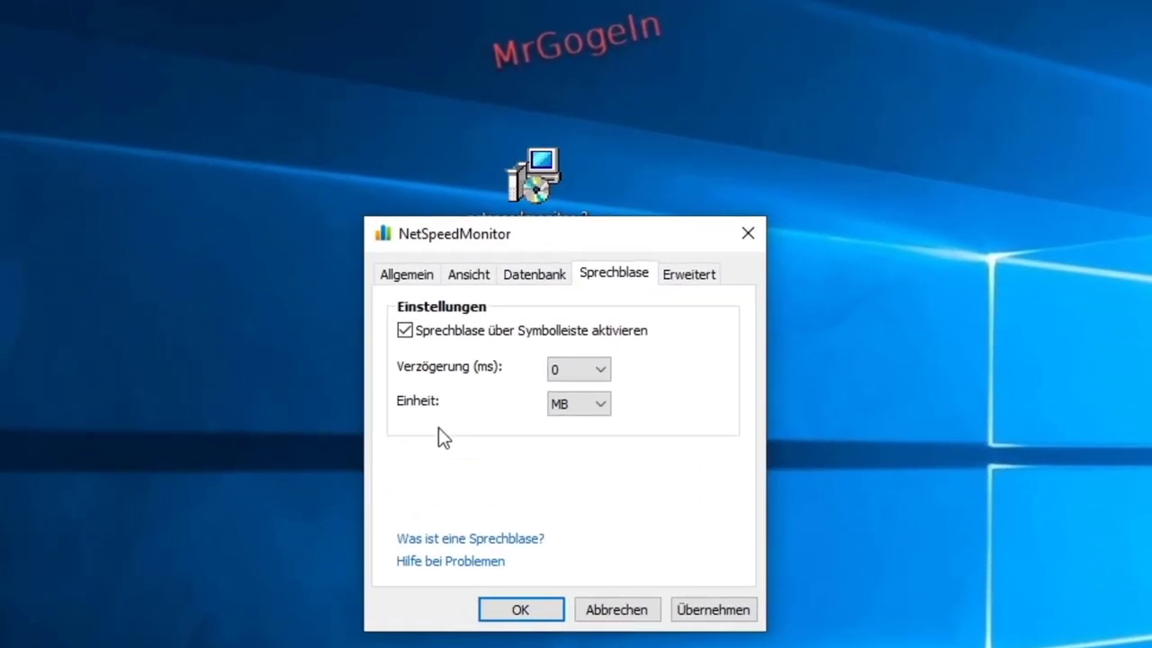
pyautogui.click(690, 276)
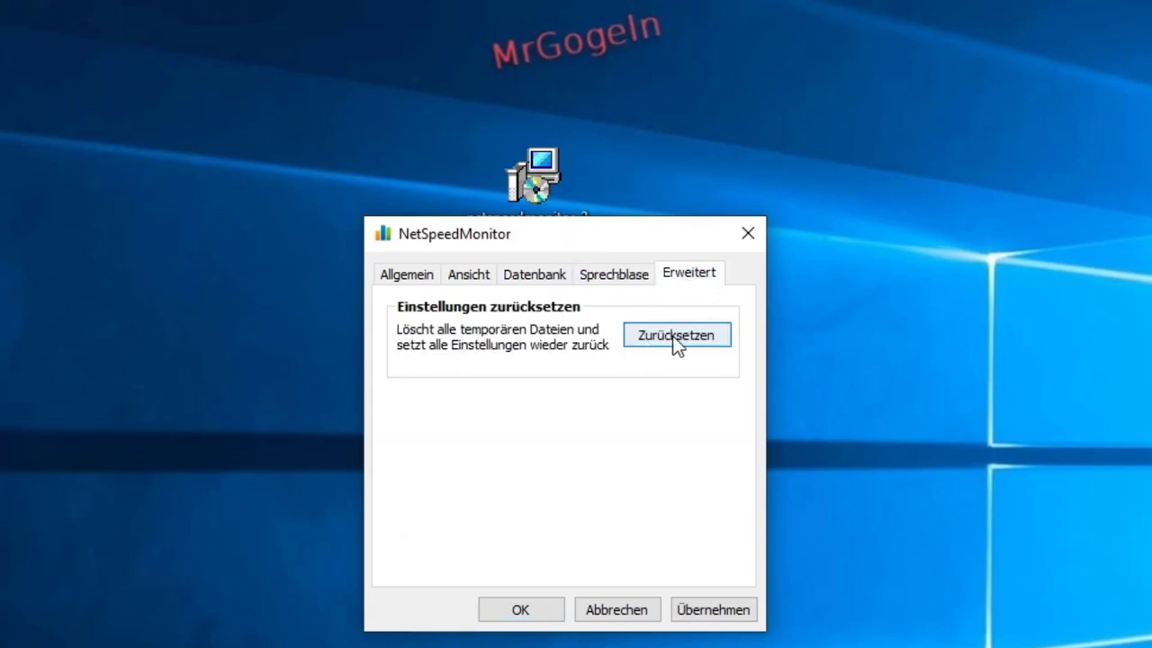
pyautogui.click(462, 275)
pyautogui.click(410, 275)
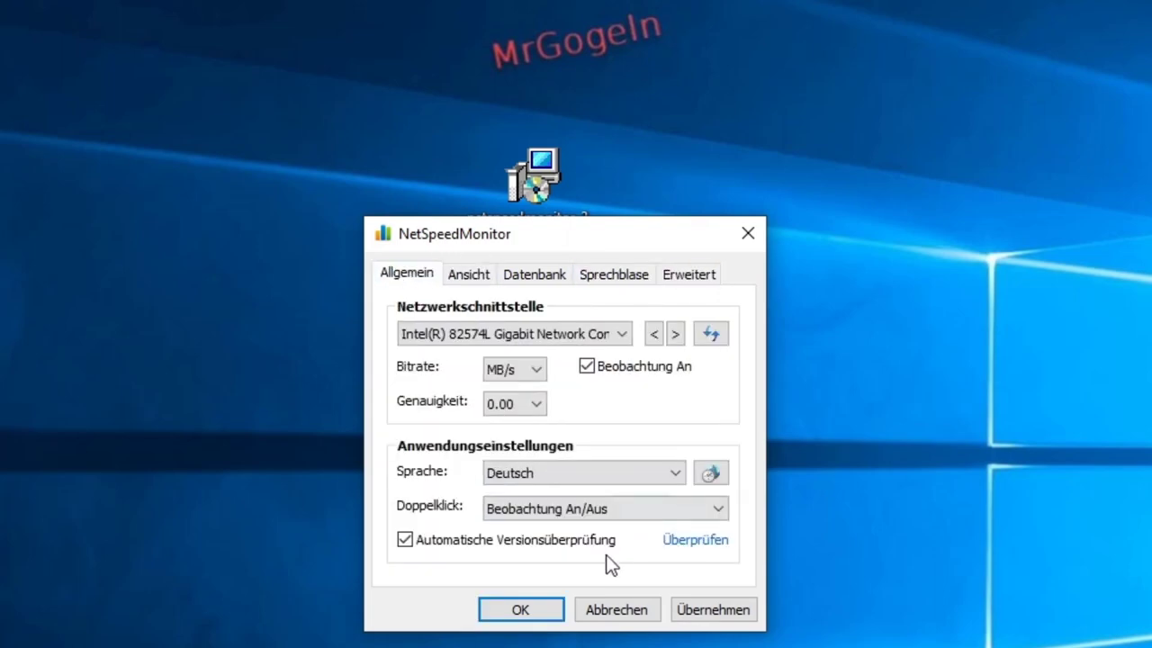
pyautogui.click(716, 610)
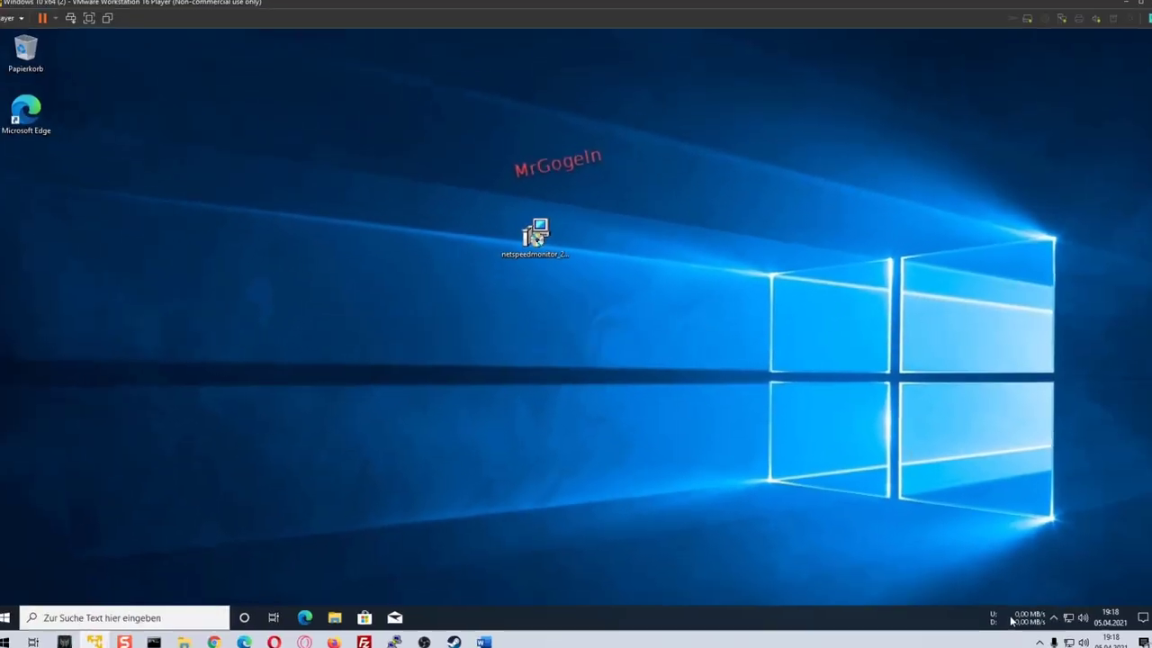
# Show the traffic balloon of the taskbar speed display and toggle network monitoring off and back on
pyautogui.moveTo(1013, 605)
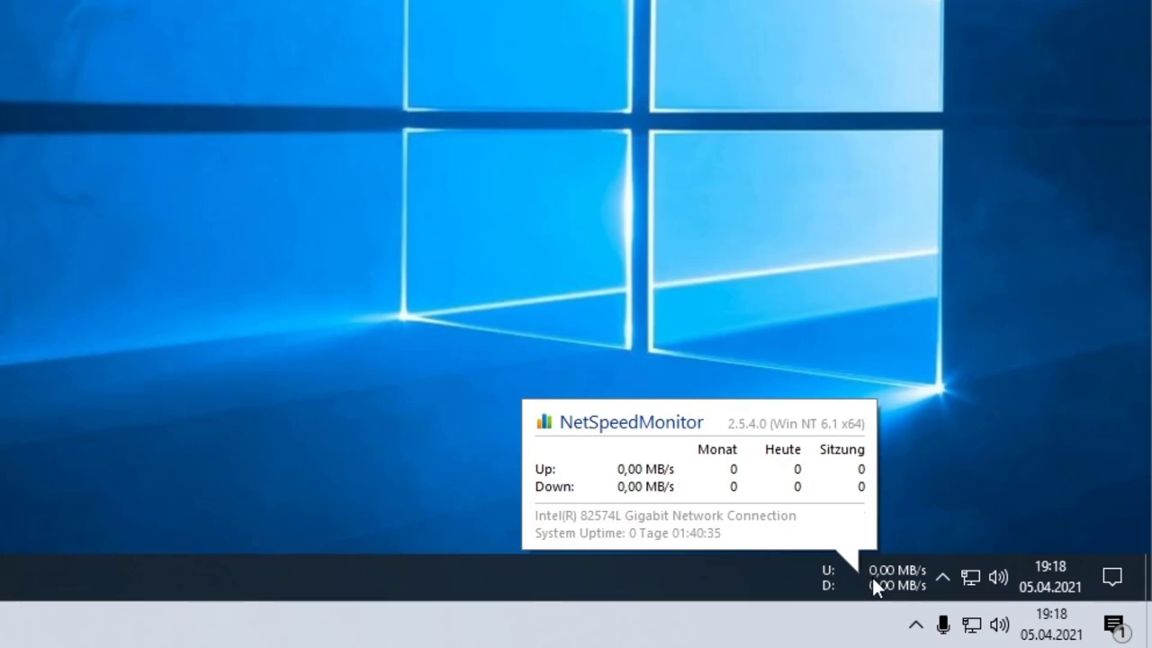
pyautogui.doubleClick(878, 580)
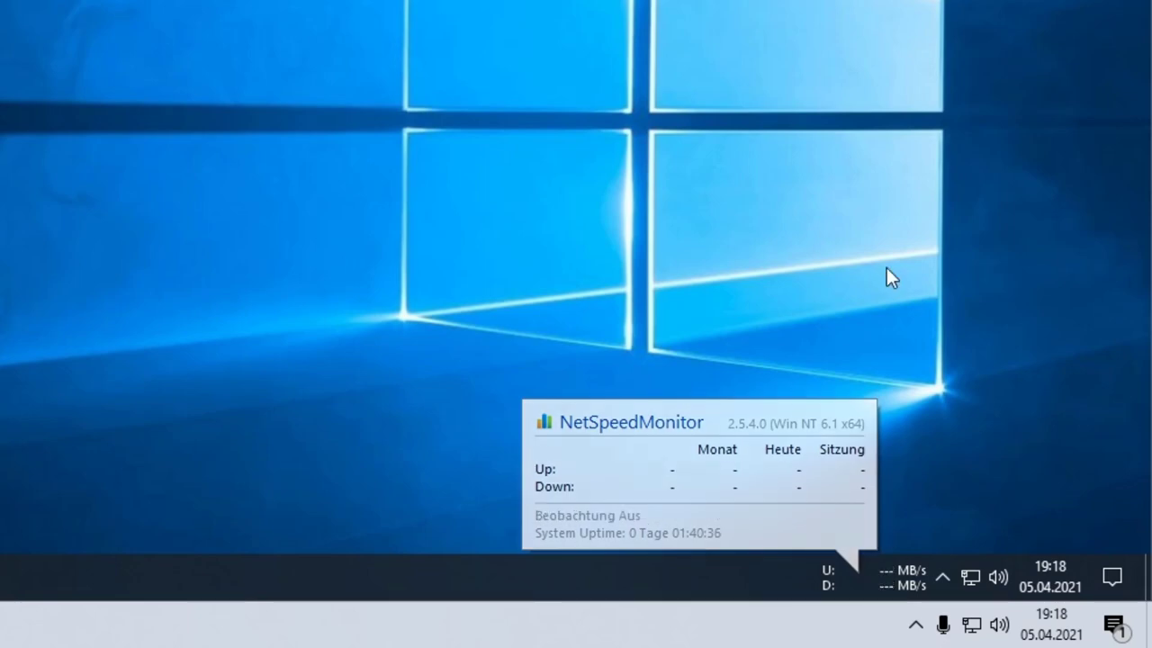
pyautogui.doubleClick(885, 579)
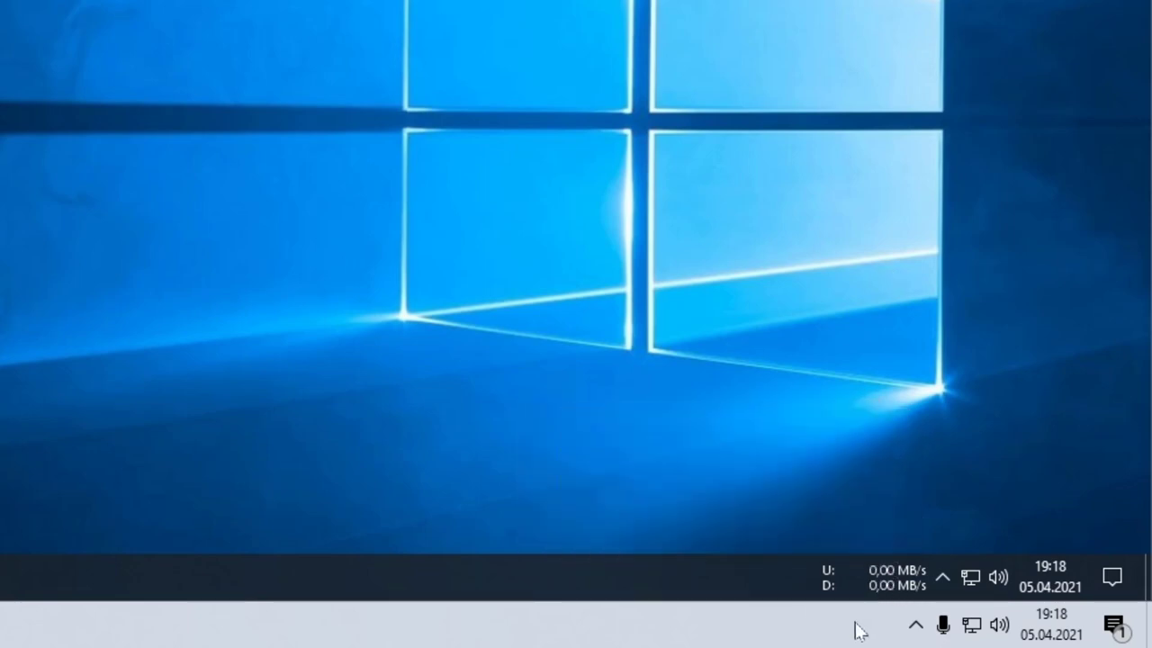
pyautogui.doubleClick(872, 571)
# Open the Verbindungen window from the taskbar speed display and look through the listed connections
pyautogui.rightClick(879, 571)
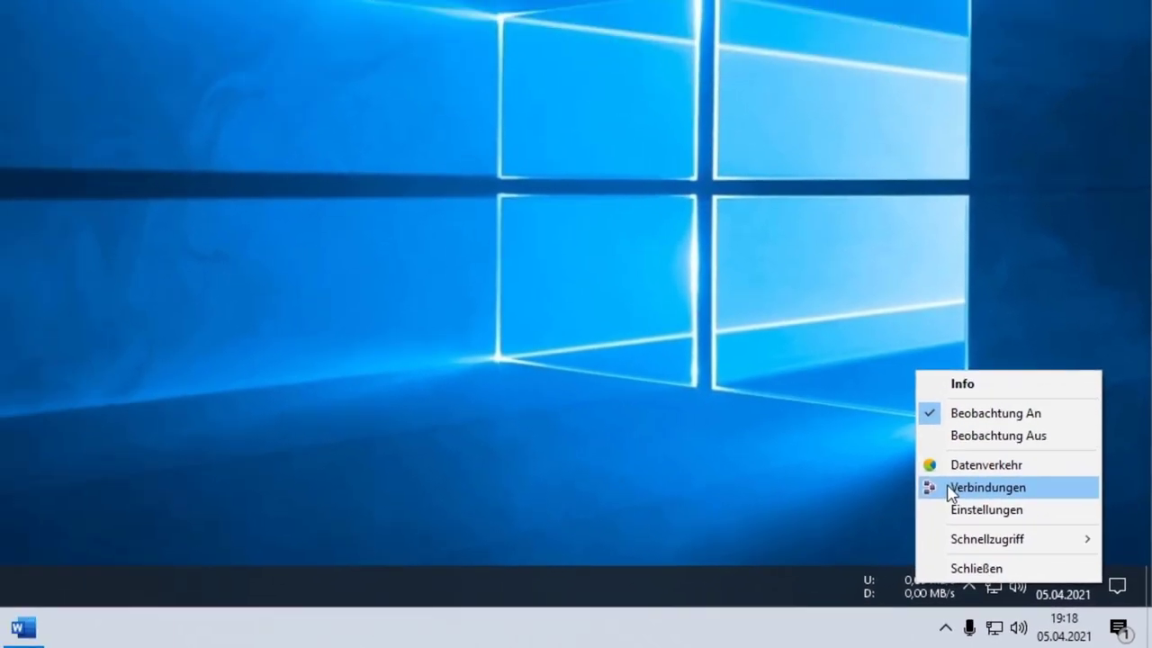
pyautogui.click(922, 464)
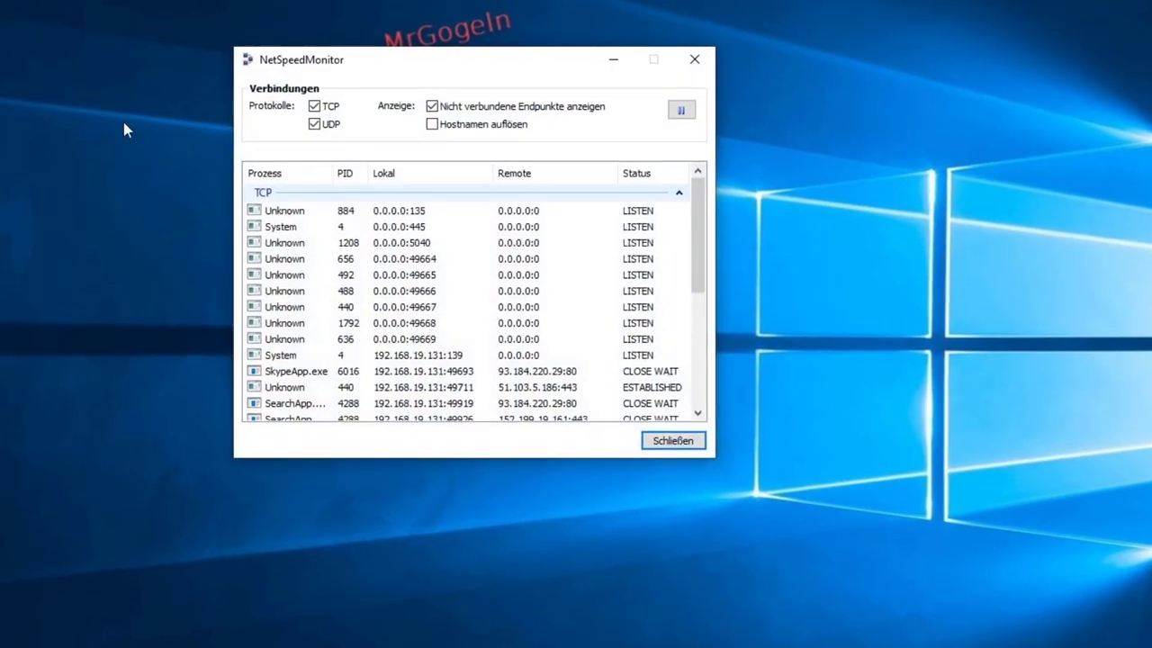
pyautogui.scroll(-5, 372, 280)
pyautogui.scroll(5, 395, 312)
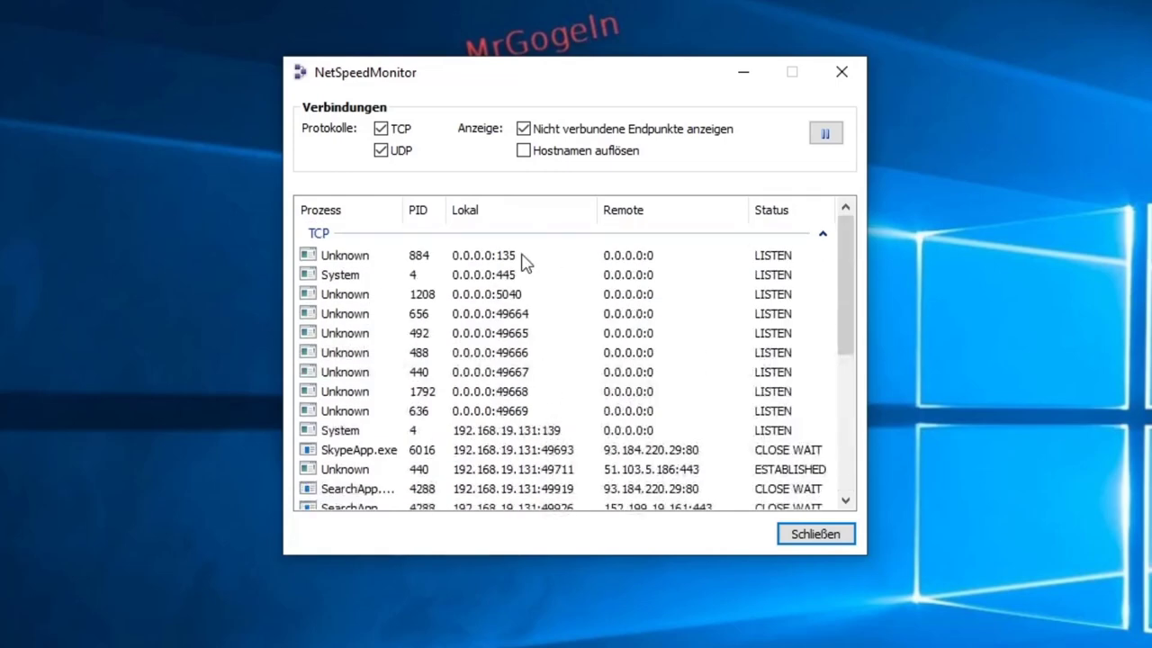
# Try toggling the host name resolution, unconnected endpoints, TCP and UDP filters of the connection list
pyautogui.click(521, 151)
pyautogui.click(529, 153)
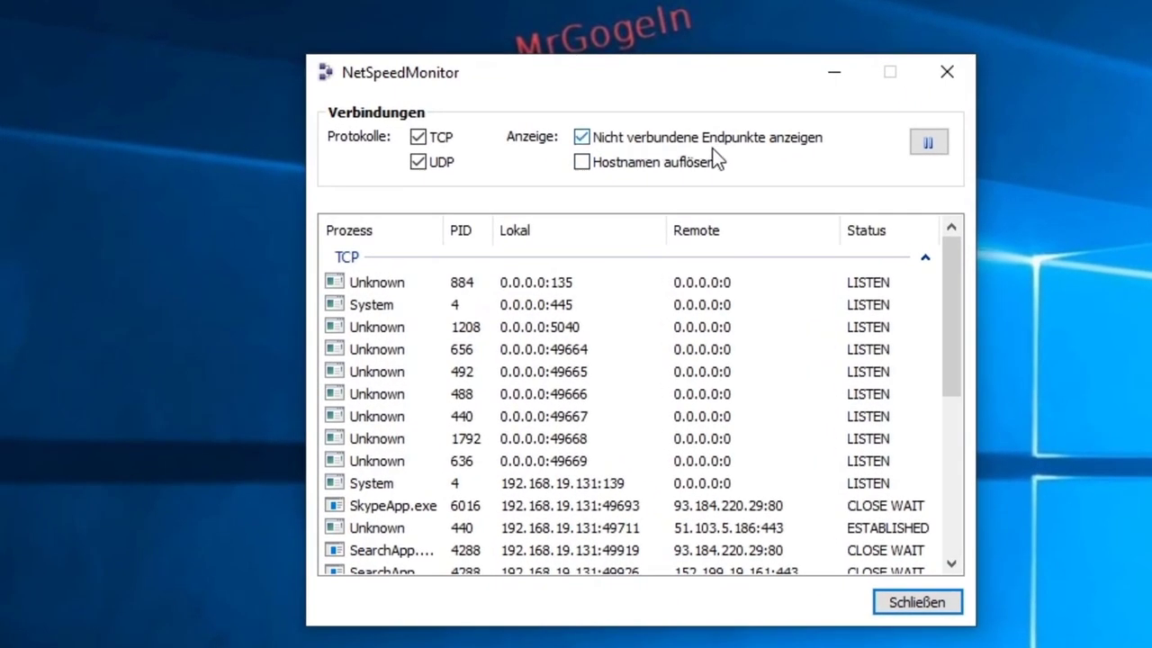
pyautogui.click(581, 138)
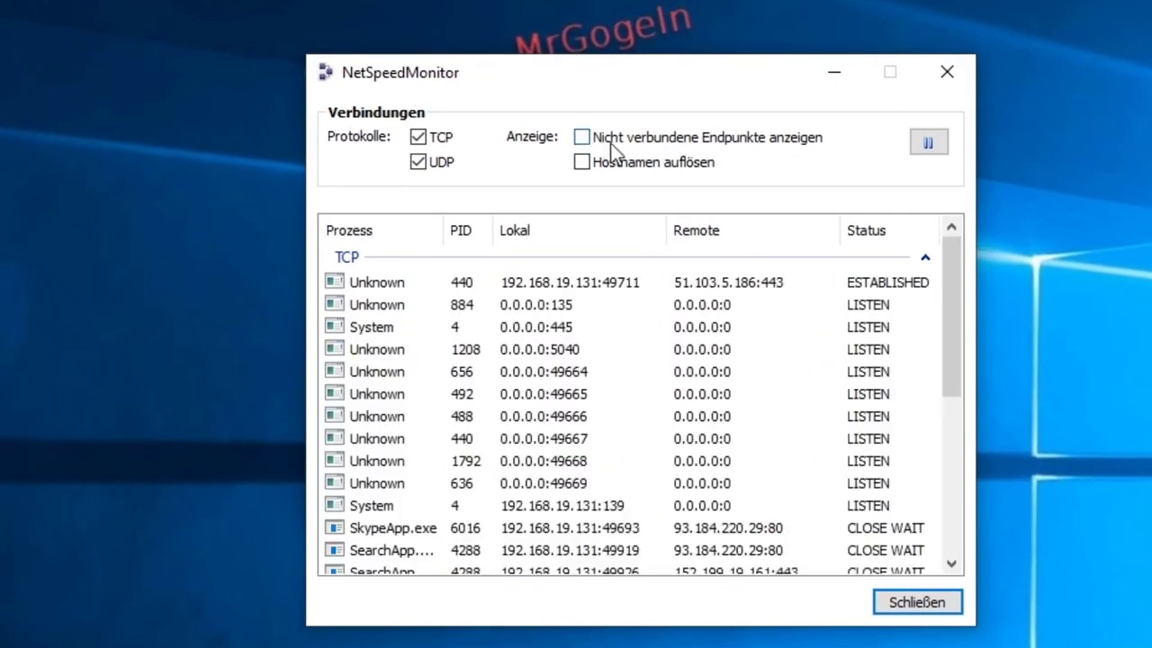
pyautogui.click(581, 137)
pyautogui.click(418, 136)
pyautogui.click(418, 137)
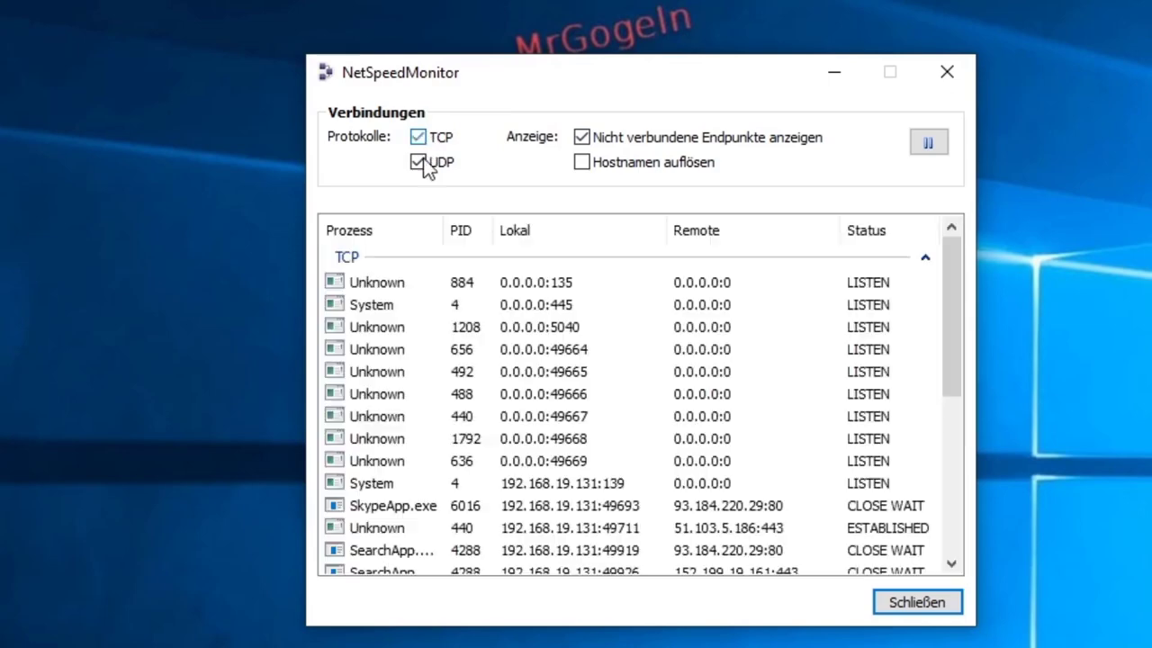
pyautogui.click(418, 162)
pyautogui.click(419, 163)
# Look through the unfiltered connection list once more and close the connections window
pyautogui.scroll(-5, 593, 416)
pyautogui.scroll(5, 630, 424)
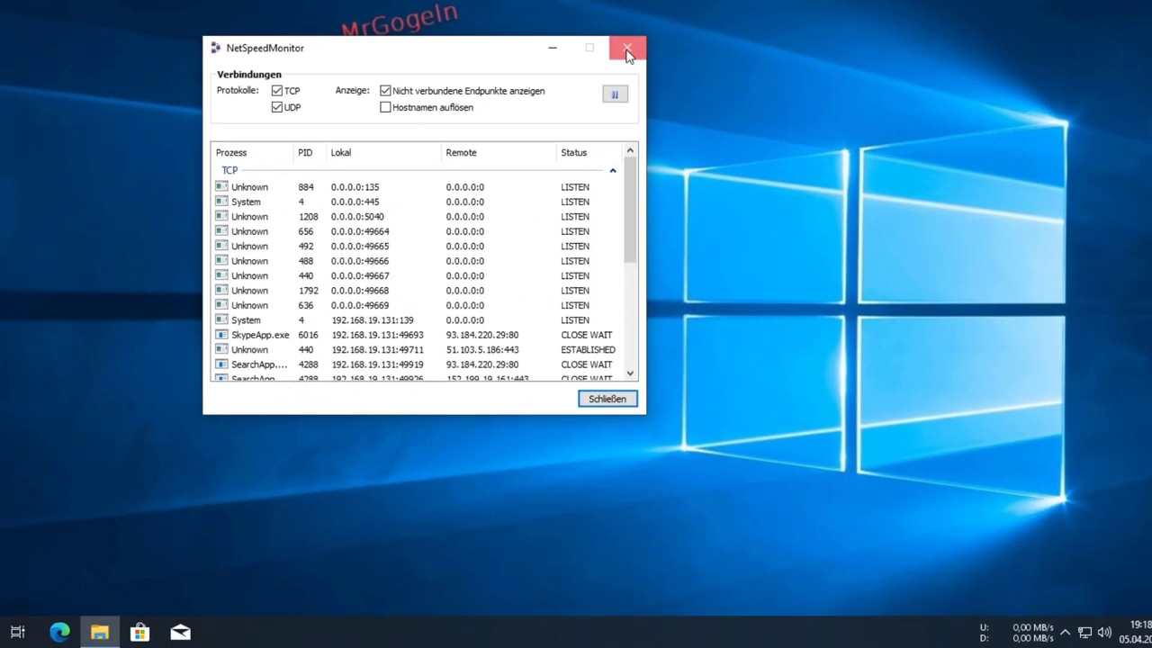
pyautogui.click(750, 57)
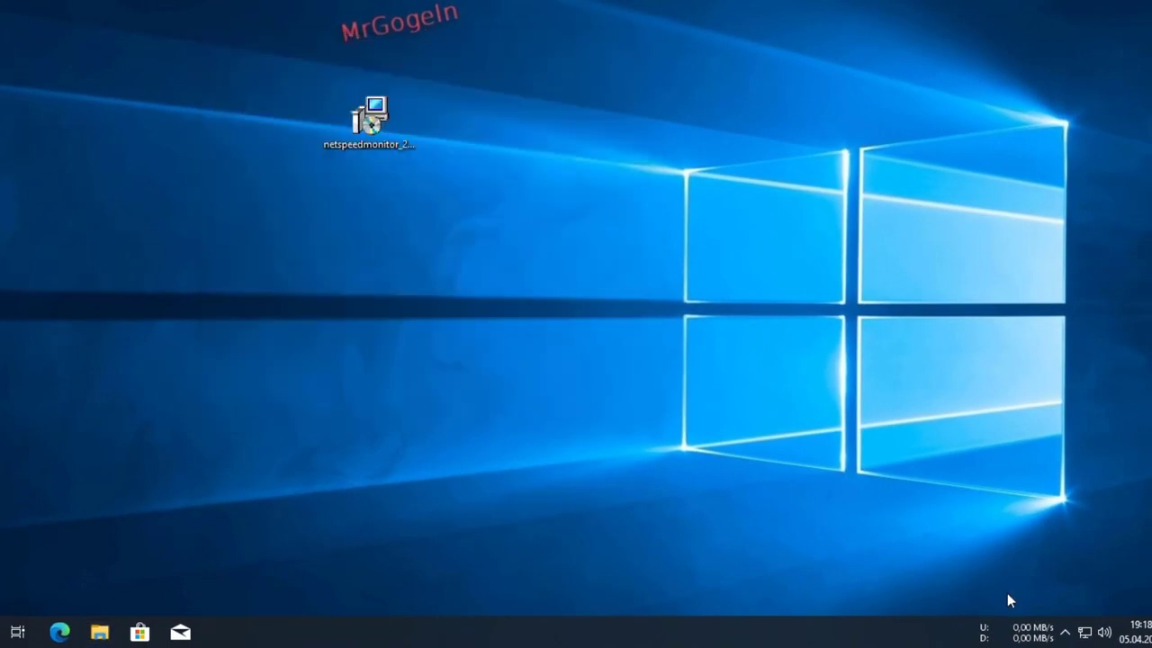
# Open the Datenverkehr window from the taskbar speed display, select the entry for day 5 and sort the traffic list by Gesamt
pyautogui.rightClick(1032, 637)
pyautogui.click(1039, 539)
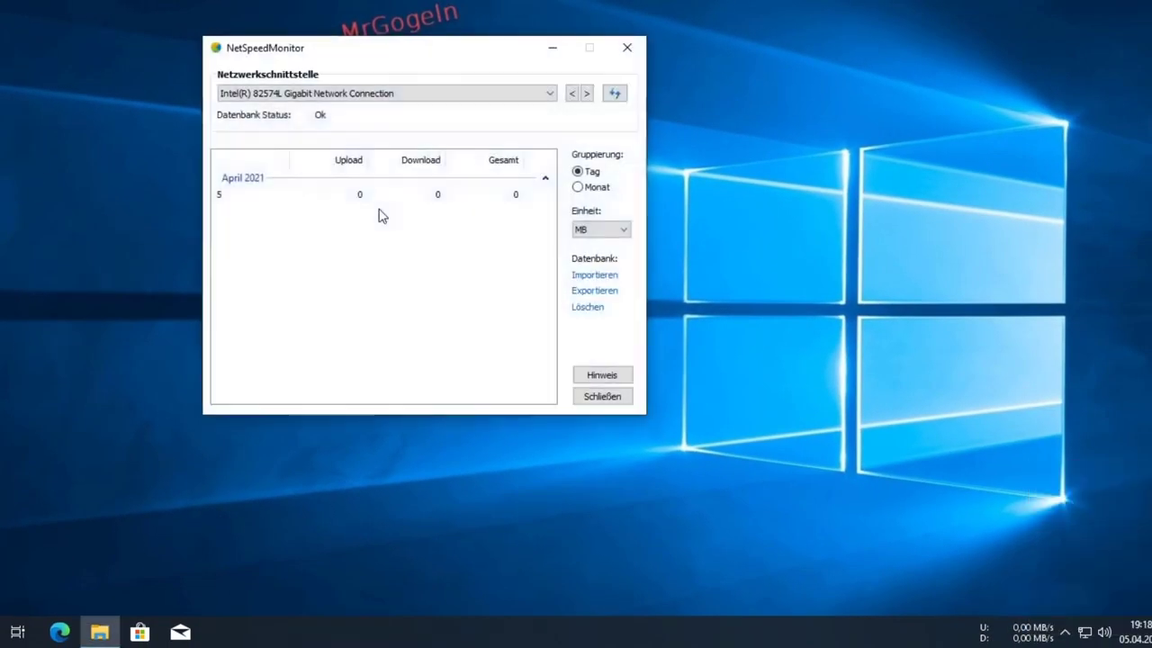
pyautogui.click(309, 97)
pyautogui.click(380, 114)
pyautogui.click(514, 195)
pyautogui.click(503, 160)
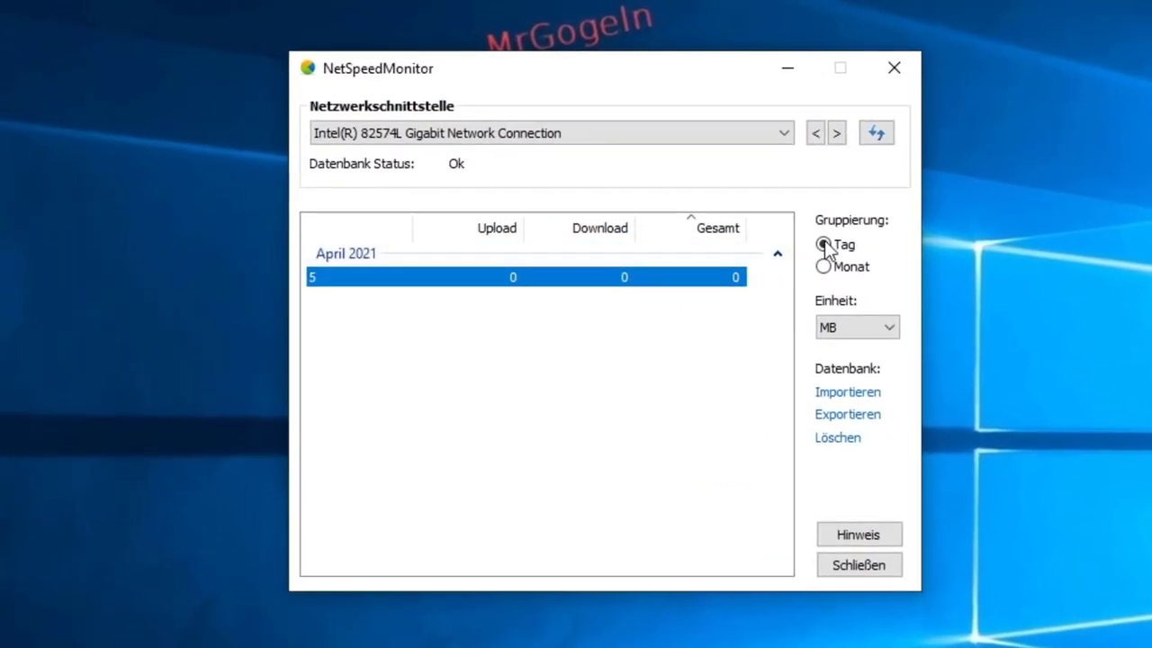
# Group the traffic statistics by Monat, set the unit to B and select the April entry
pyautogui.click(836, 266)
pyautogui.click(847, 329)
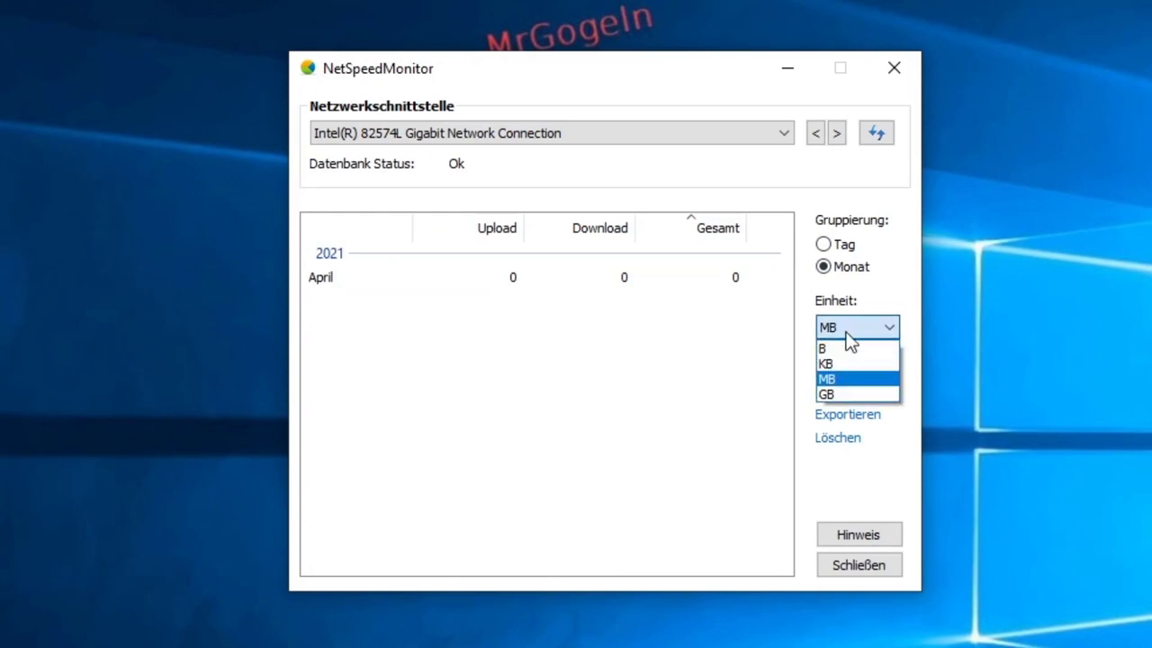
pyautogui.click(833, 349)
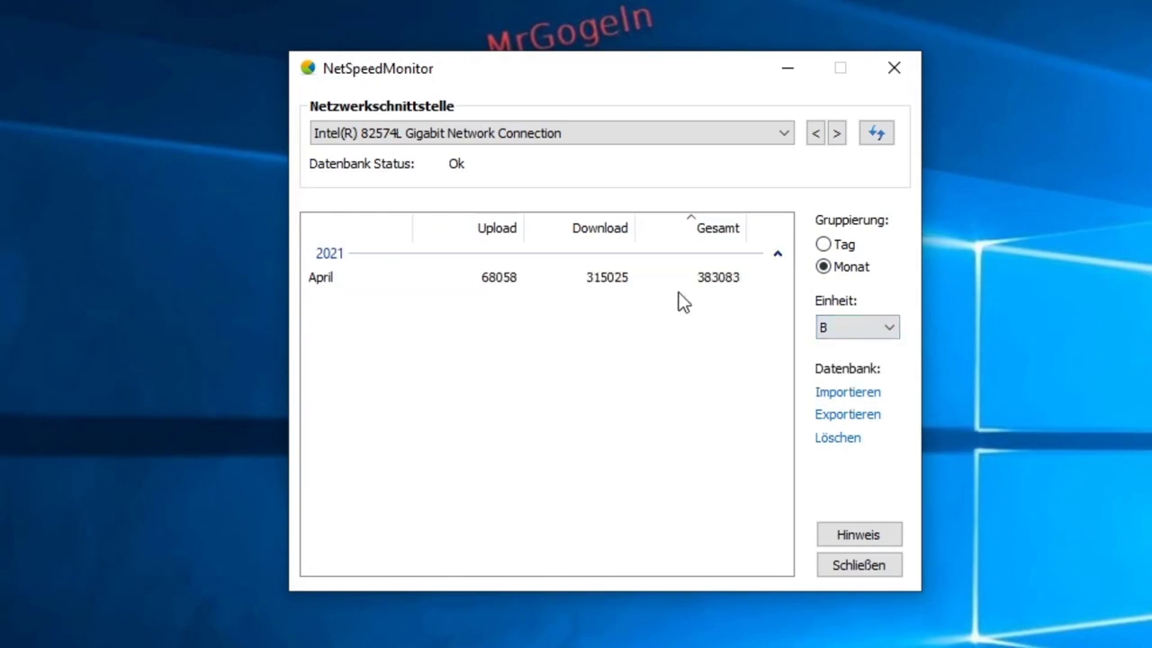
pyautogui.click(325, 278)
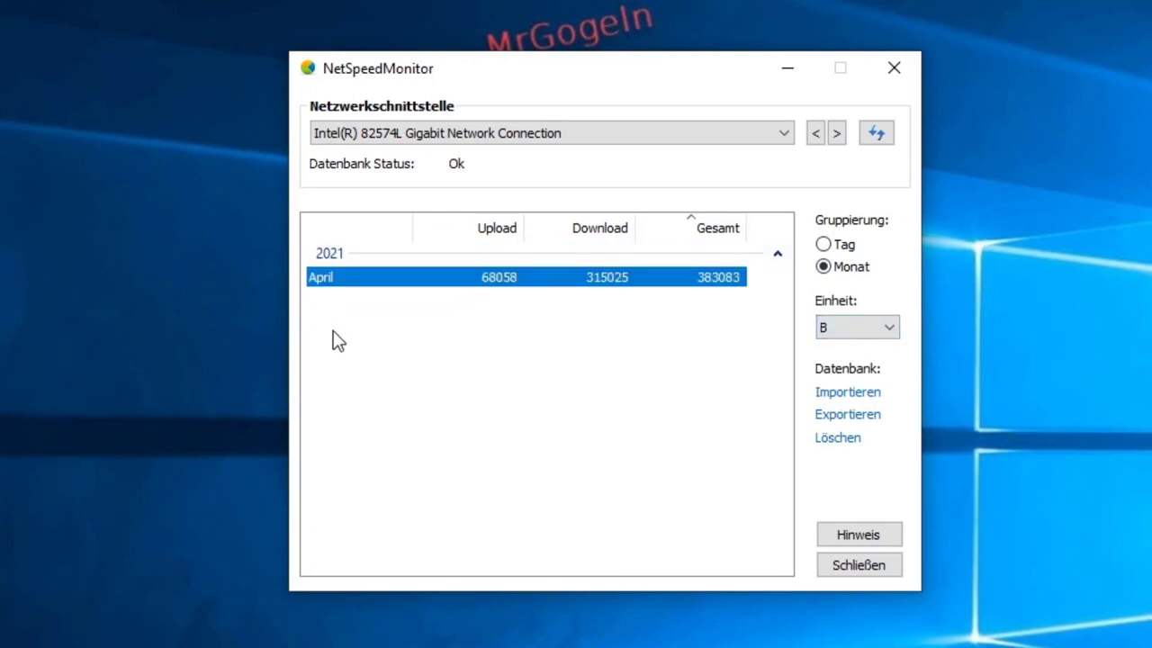
# Check the available network interfaces in the traffic statistics, keep Intel(R) 82574L Gigabit Network Connection and close the window
pyautogui.click(412, 136)
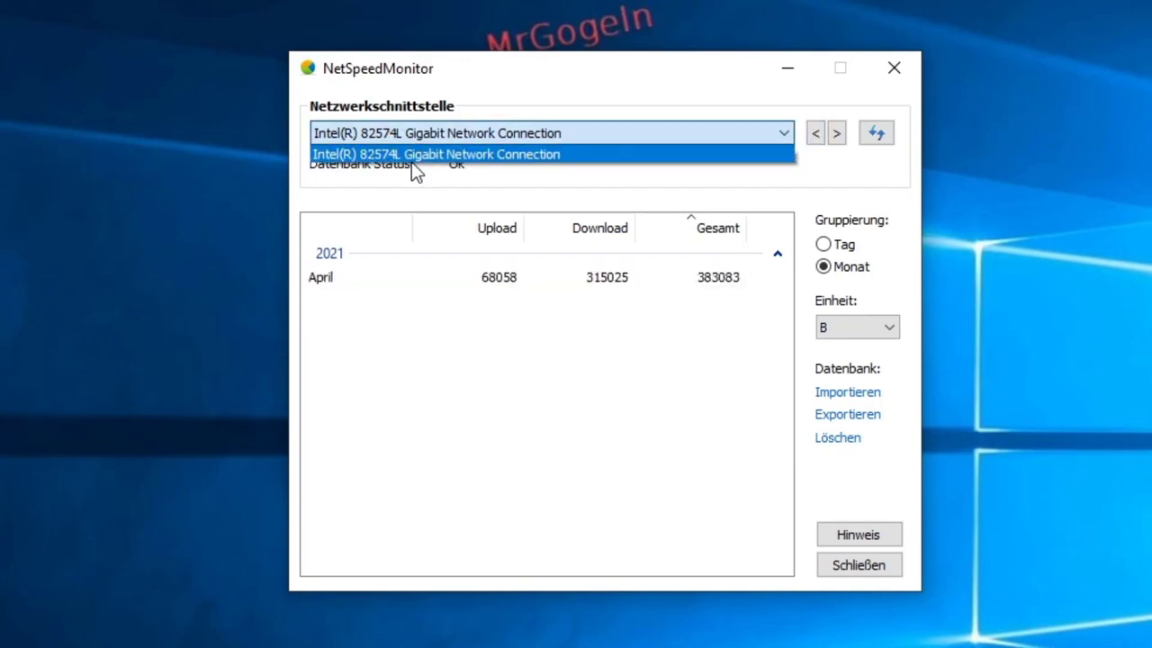
pyautogui.click(435, 151)
pyautogui.click(437, 136)
pyautogui.click(341, 154)
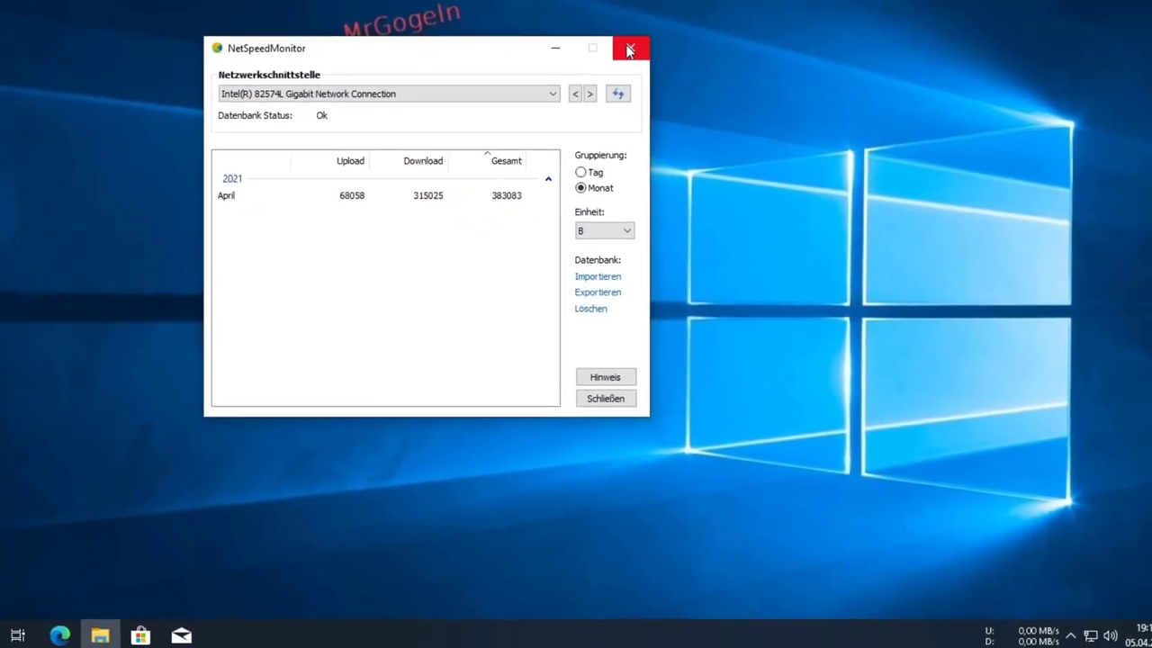
pyautogui.click(629, 51)
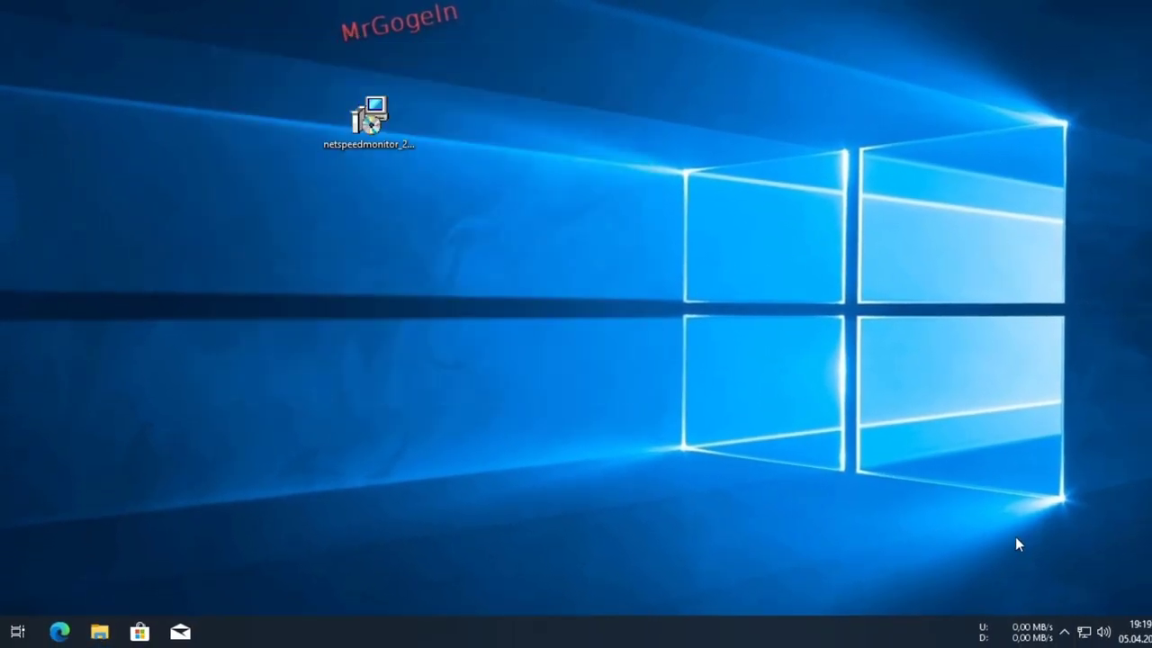
# View the options offered by the taskbar speed display, dismiss them and show its traffic balloon
pyautogui.rightClick(1033, 634)
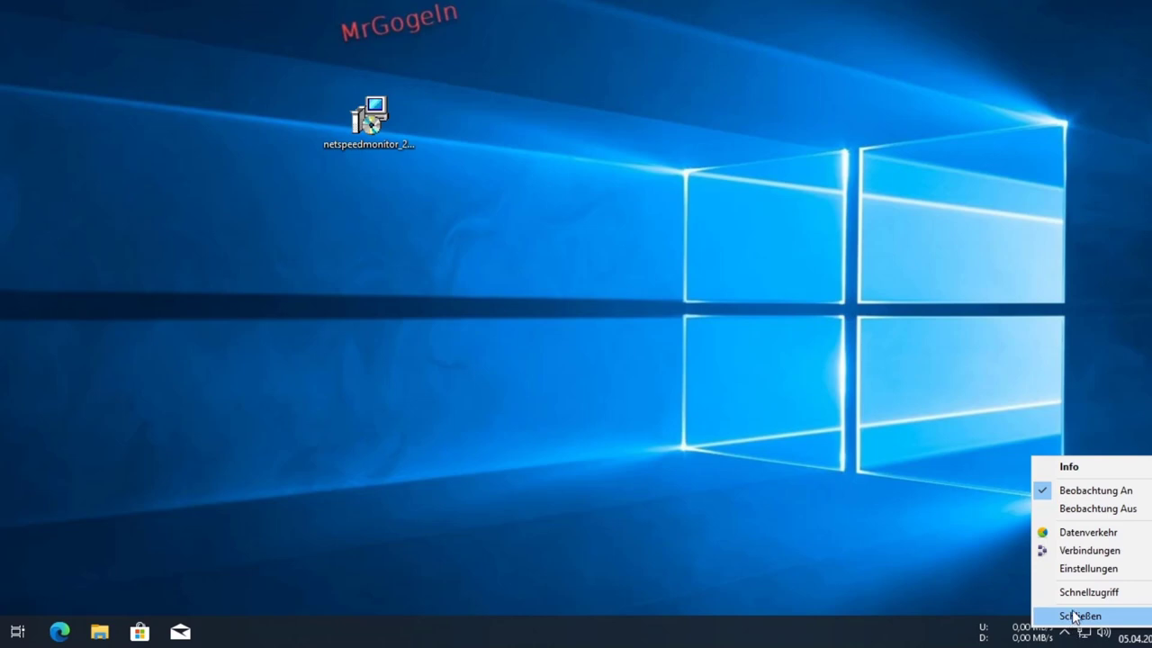
pyautogui.click(951, 542)
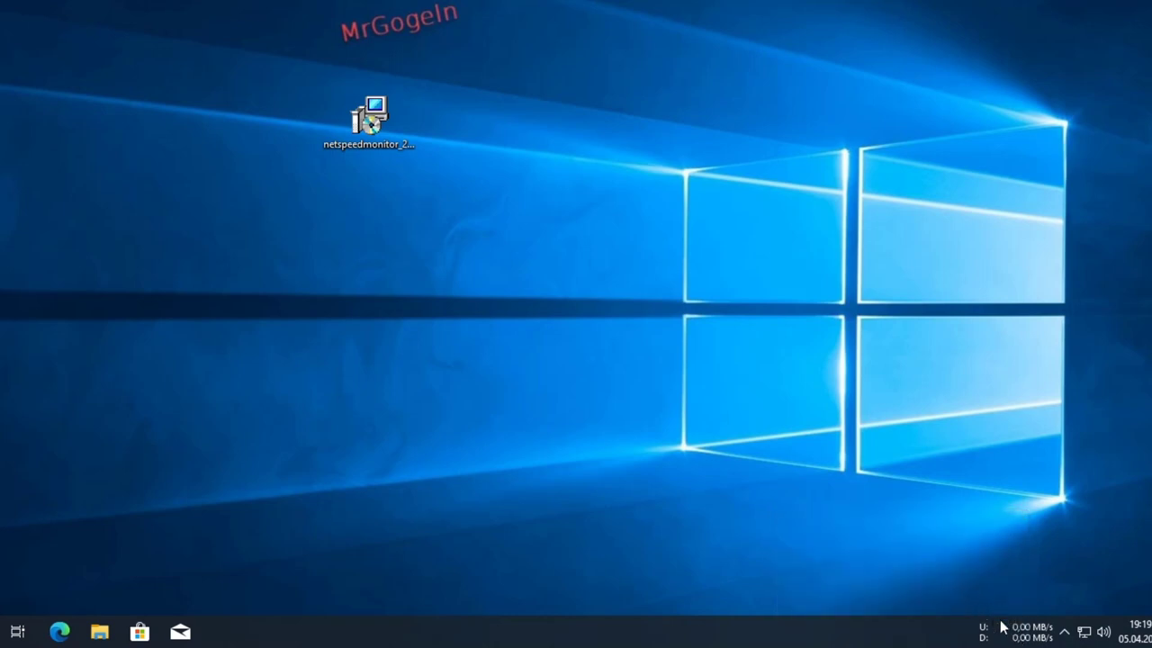
pyautogui.moveTo(1022, 637)
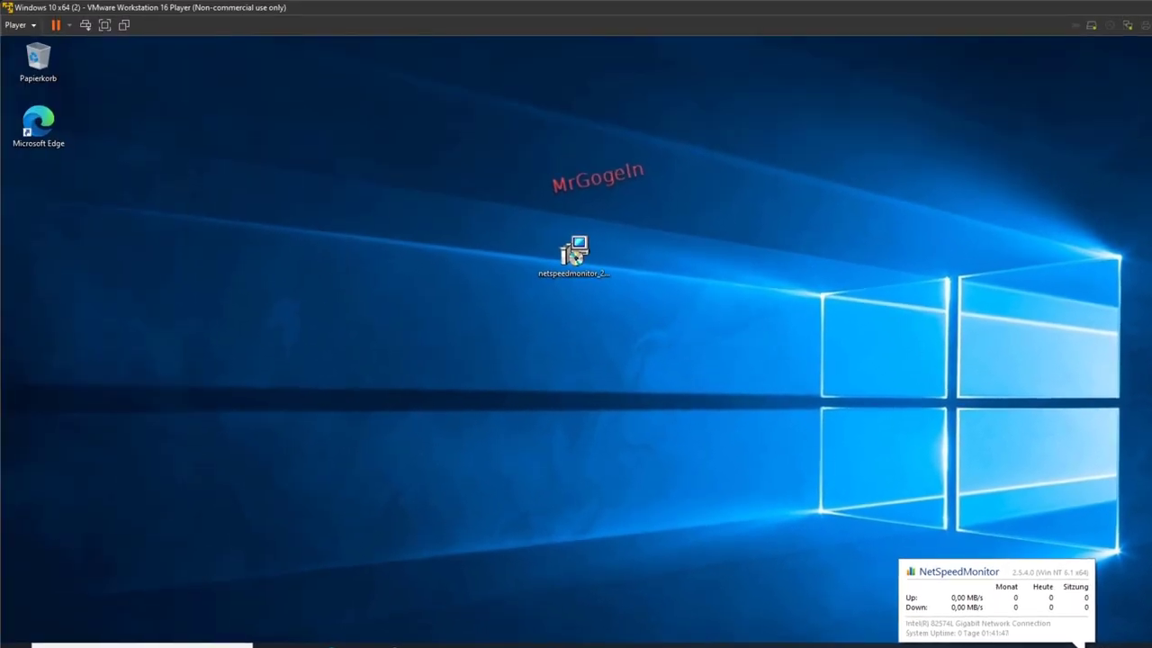
# Open Task-Manager, view the Ethernet performance graph for comparison and close it
pyautogui.hotkey('ctrl', 'shift', 'Escape')
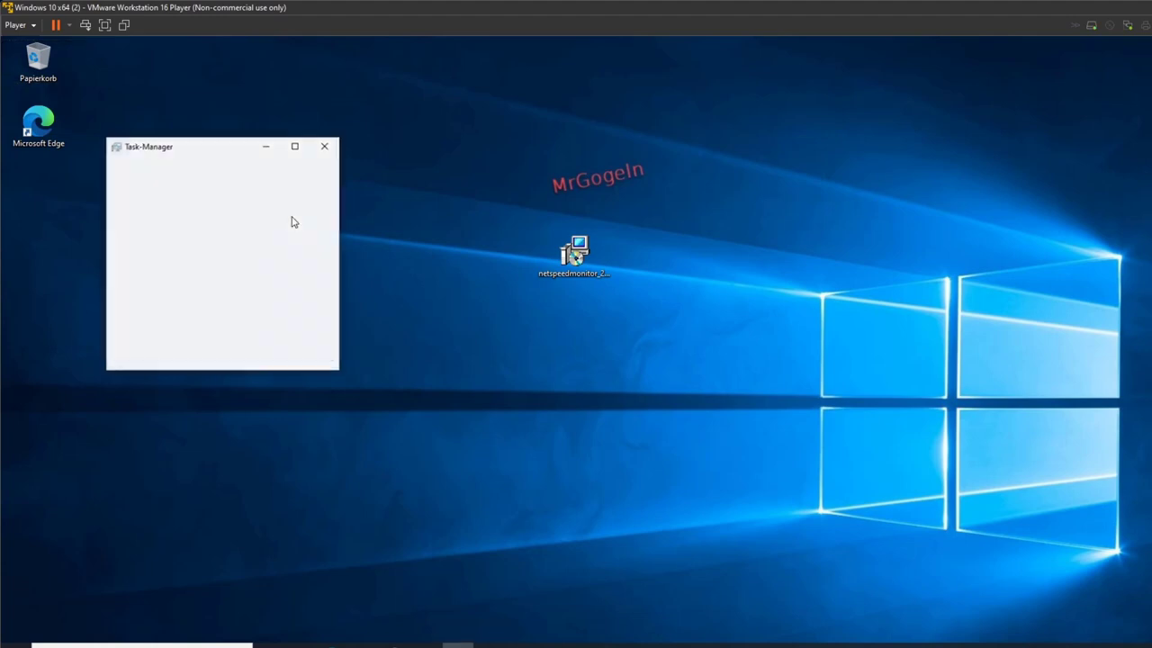
pyautogui.click(121, 355)
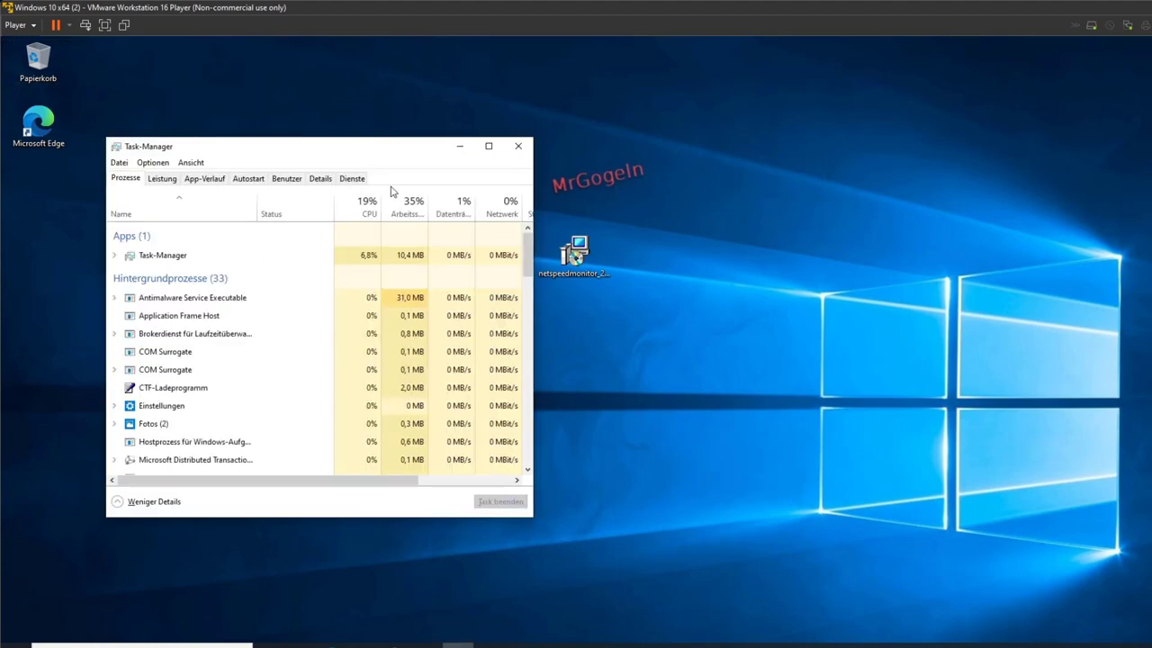
pyautogui.click(162, 178)
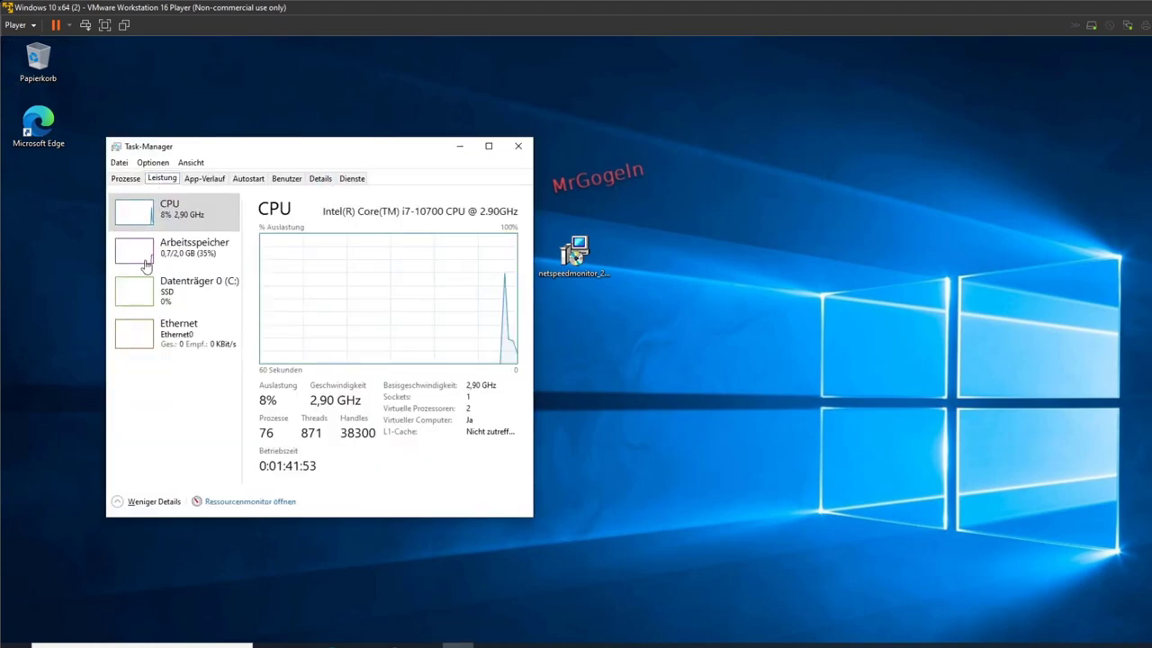
pyautogui.click(179, 336)
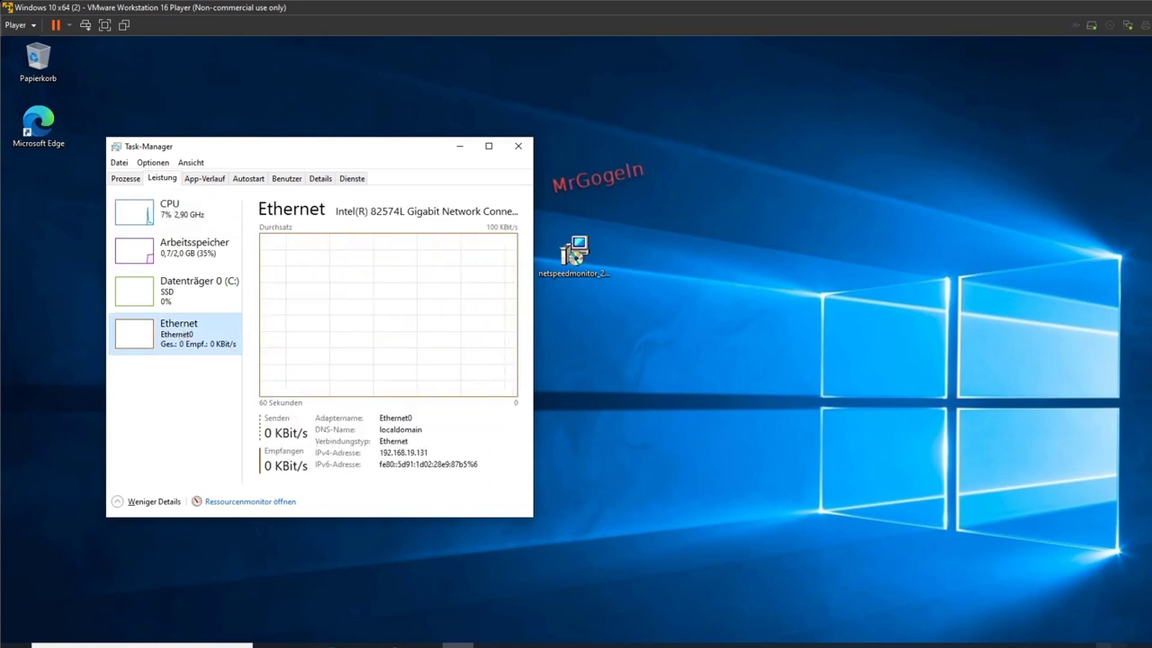
pyautogui.click(518, 146)
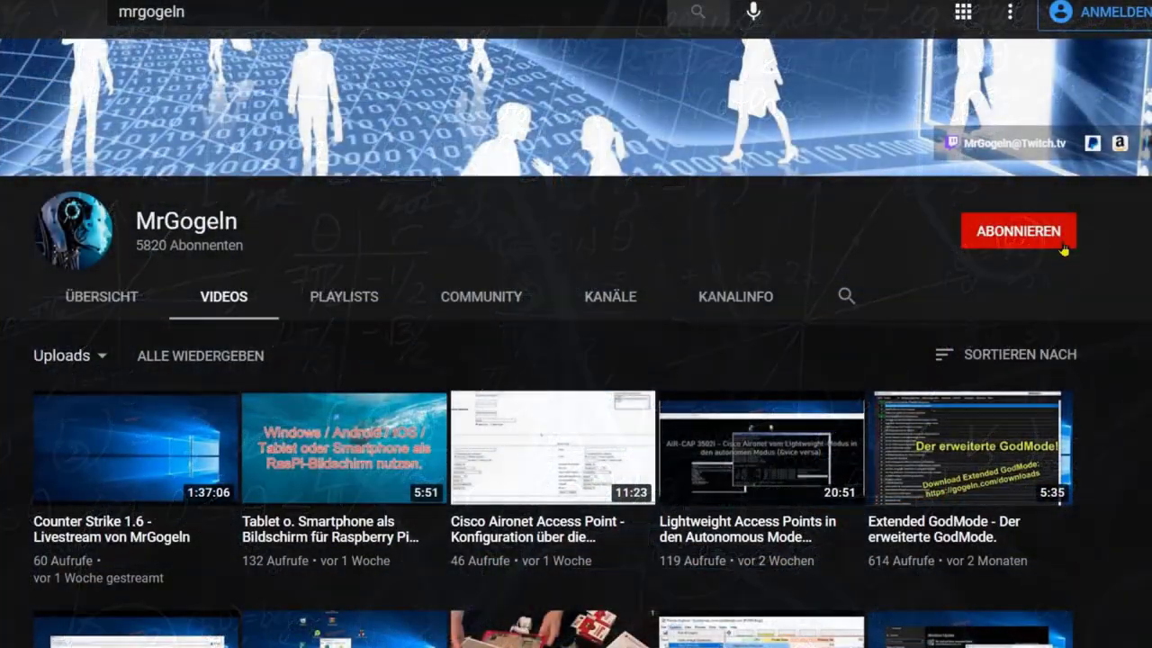
# Try to subscribe to the MrGogeln channel on its YouTube page
pyautogui.click(1063, 243)
pyautogui.click(1063, 244)
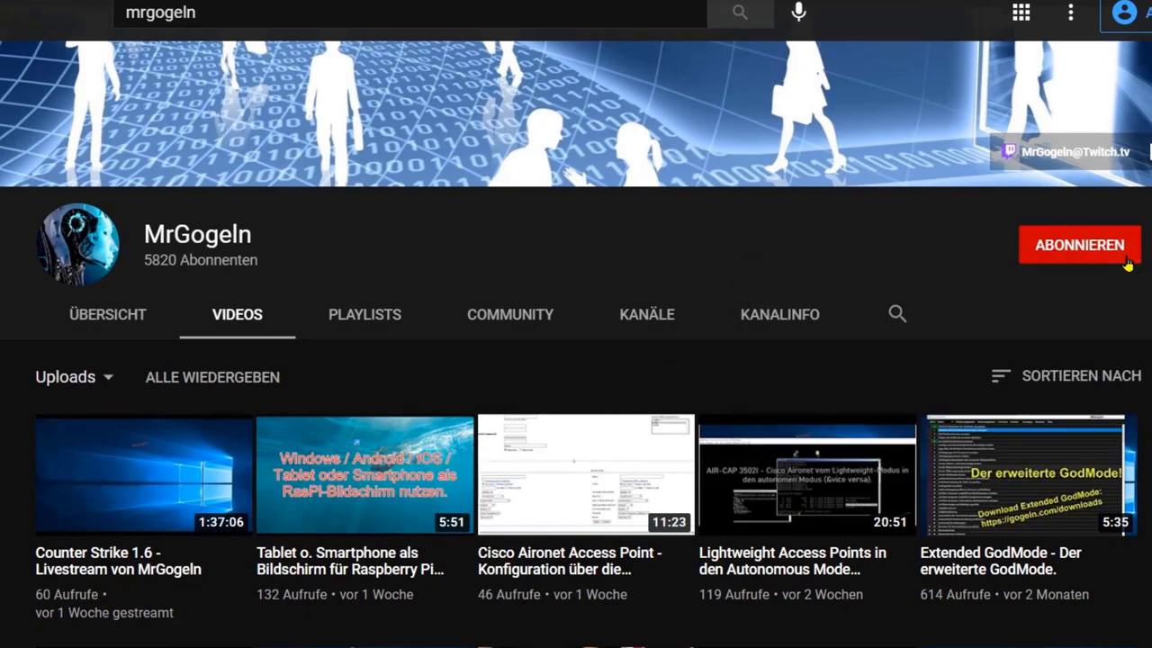
pyautogui.click(1064, 245)
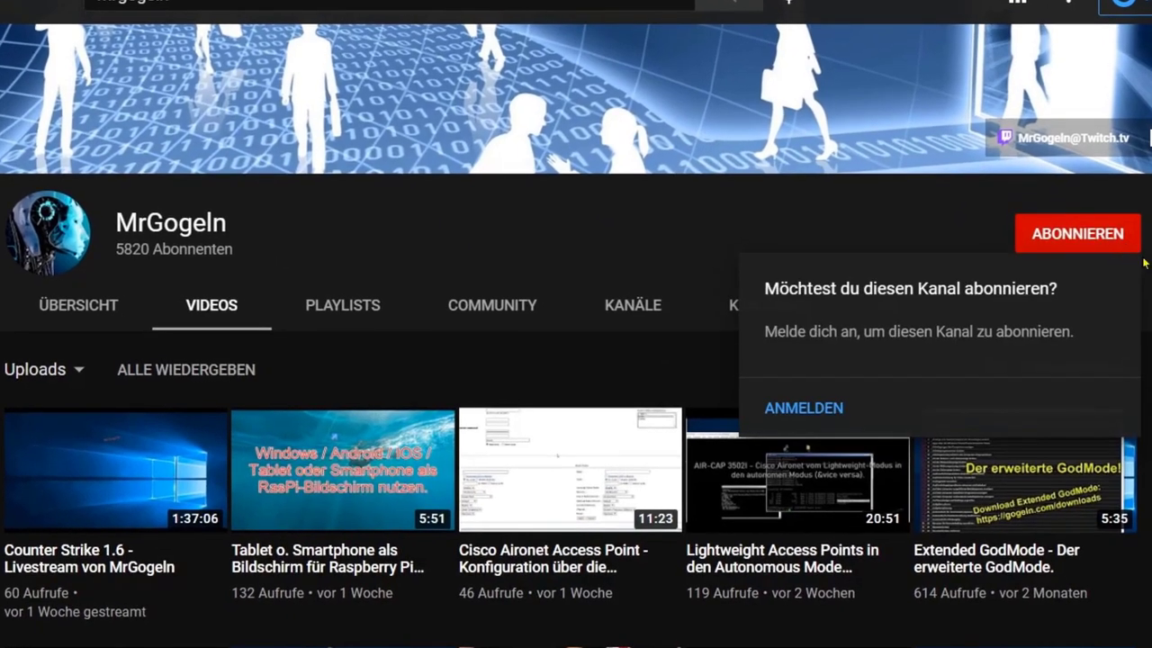